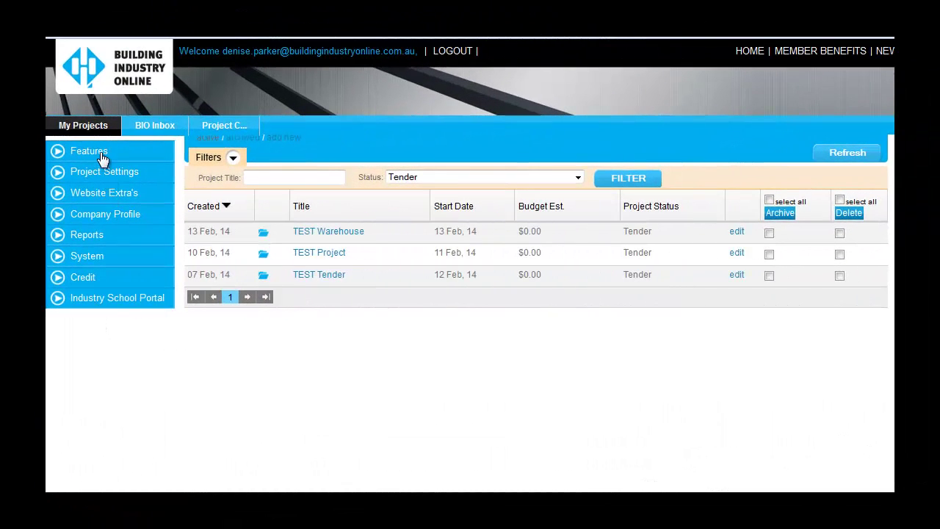
- Browse My Preferred Team, Project Templates, Message Templates, My Folders and Team Folders under Project Settings
left_click(102, 156)
left_click(102, 271)
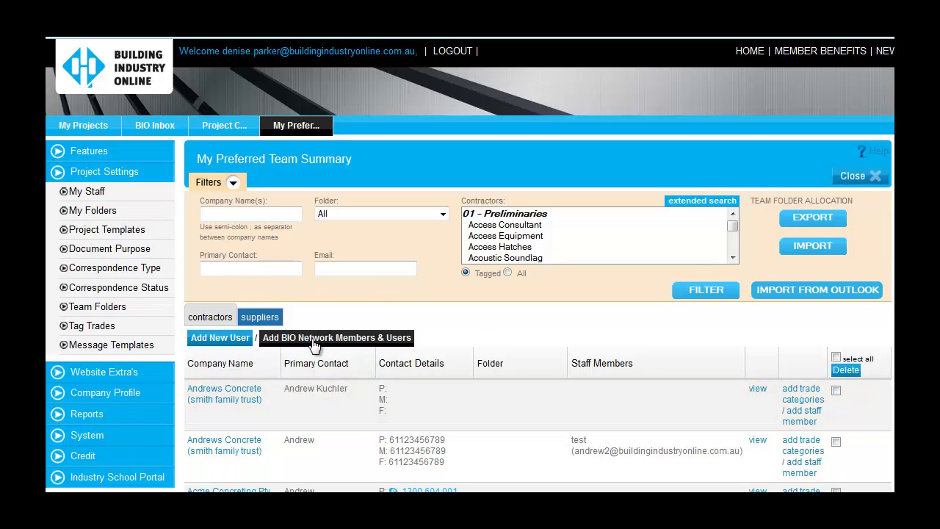
left_click(141, 229)
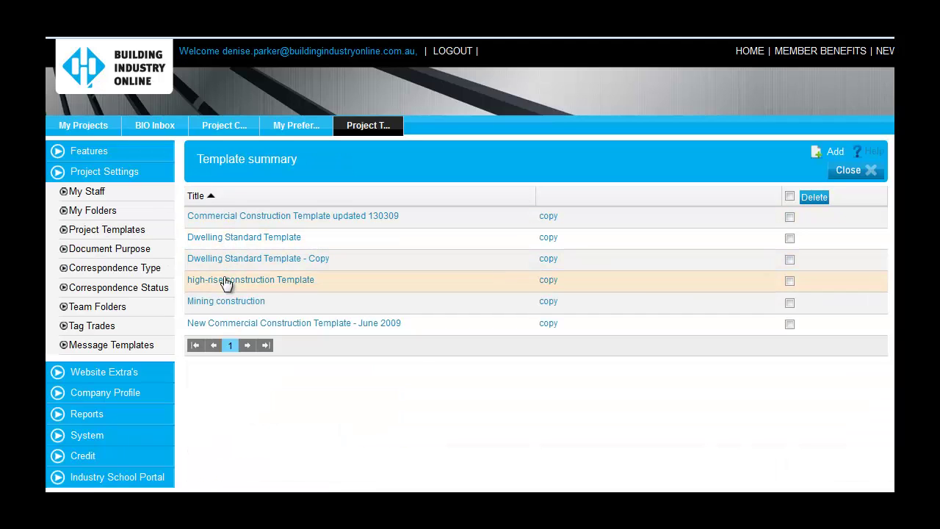
left_click(133, 350)
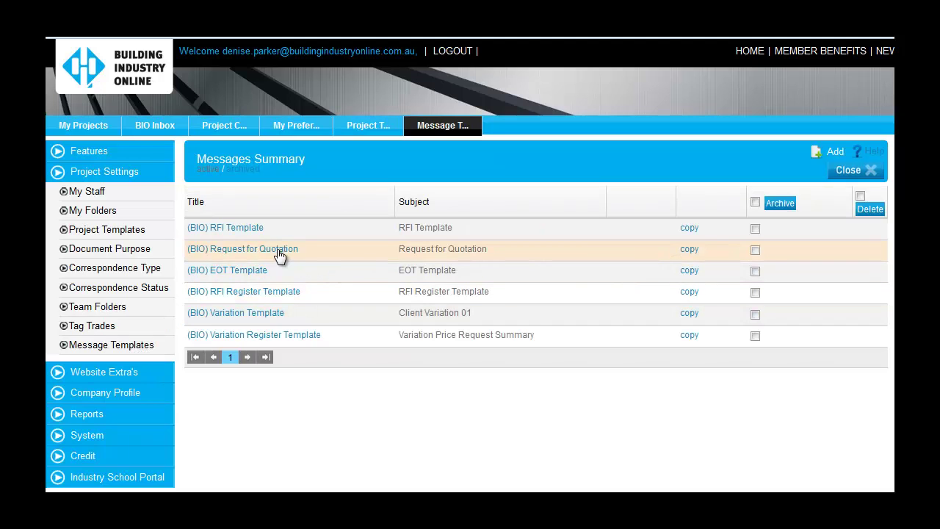
left_click(115, 211)
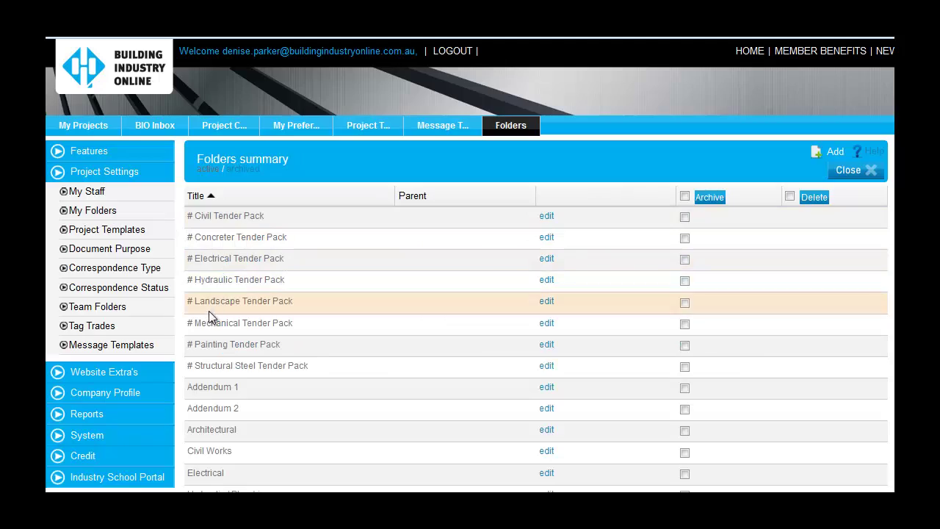
left_click(117, 306)
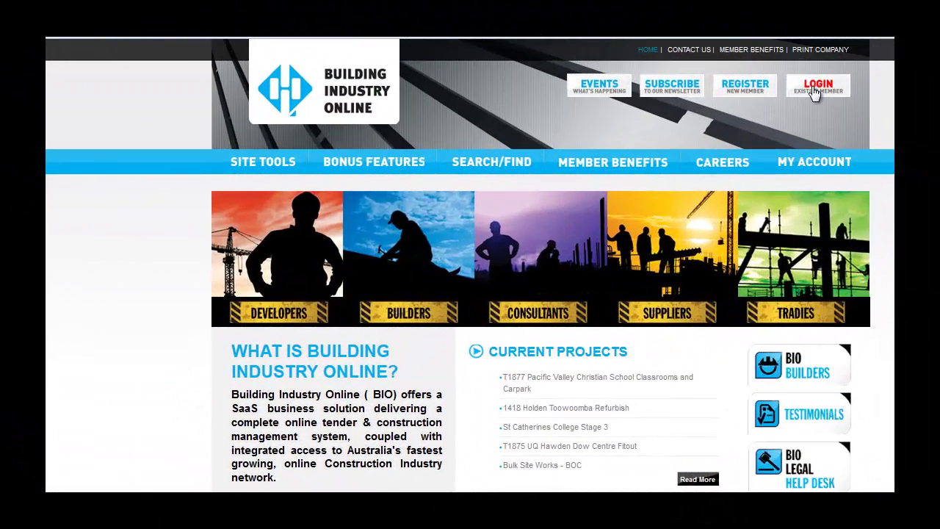
- Log in to the member account with the account password
left_click(815, 89)
left_click(297, 291)
type("••••••••")
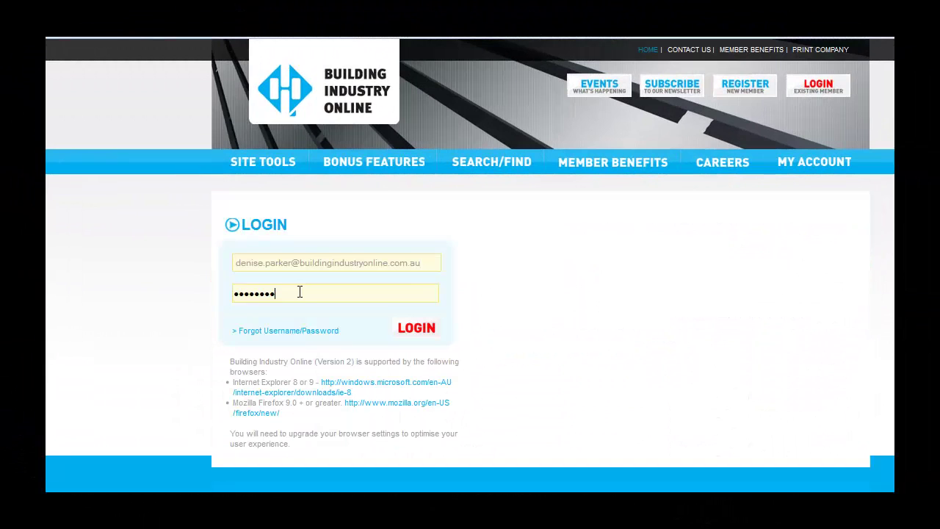
left_click(416, 330)
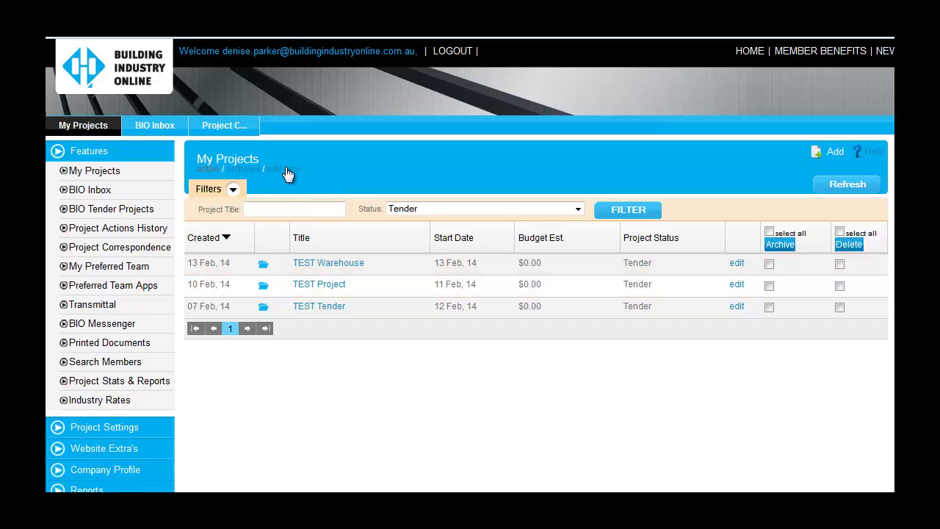
- Add a new project titled 'Test Apartment Tender' commencing 09/04/2014
left_click(287, 173)
left_click(254, 209)
type("Test Apartment Tender")
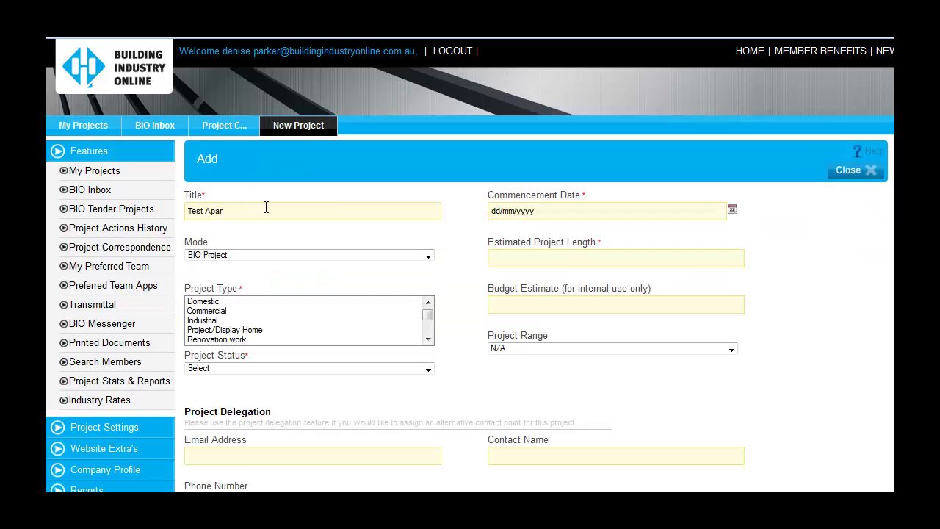
left_click(732, 209)
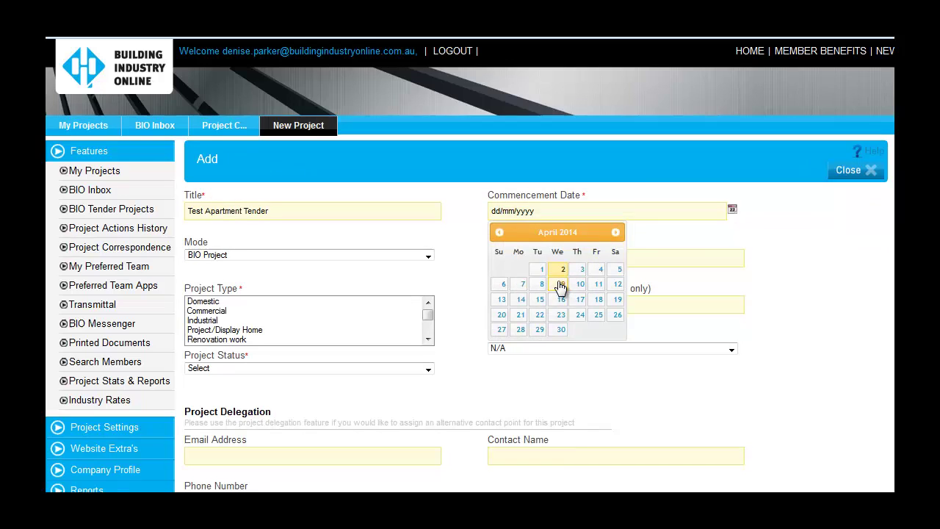
left_click(562, 285)
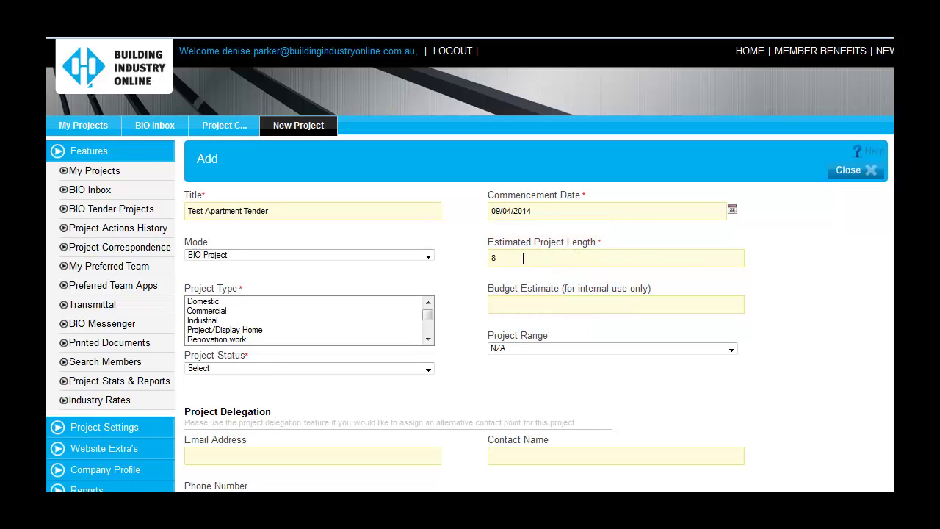
- Set the range to $1,000,000–$5,000,000, type Multi-storey Residential and status Tender
left_click(505, 349)
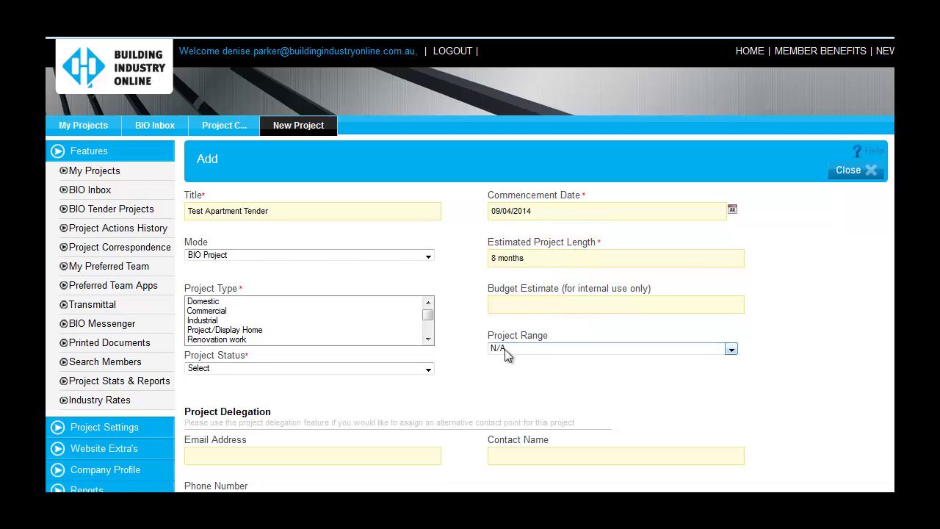
left_click(507, 391)
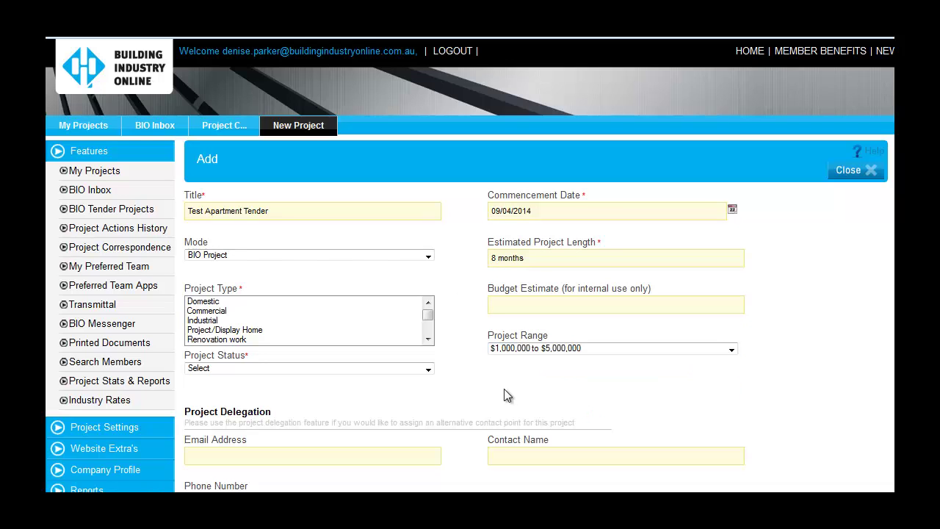
left_click(428, 339)
left_click(255, 321)
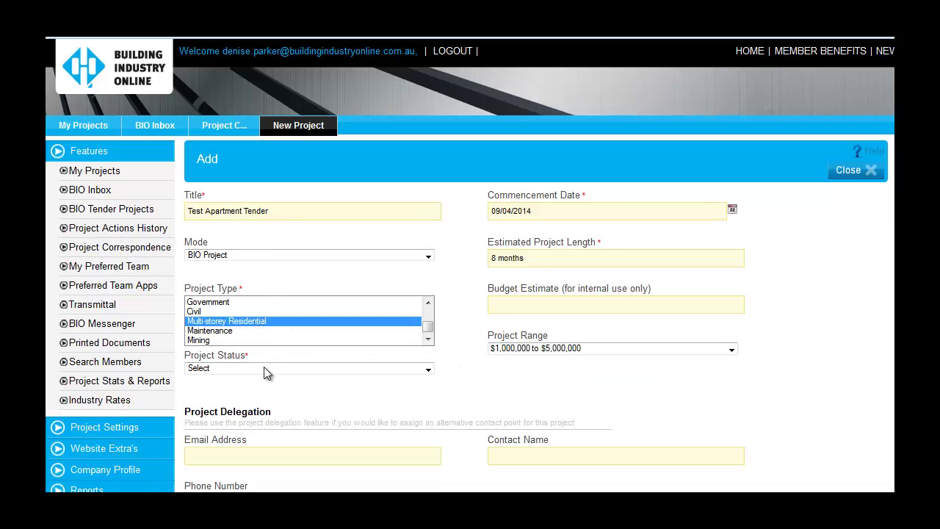
left_click(265, 368)
left_click(243, 350)
- Enter 'Hynes' as the street address so the Fortitude Valley, Queensland 4006 suburbs load
scroll(458, 375, "down", 4)
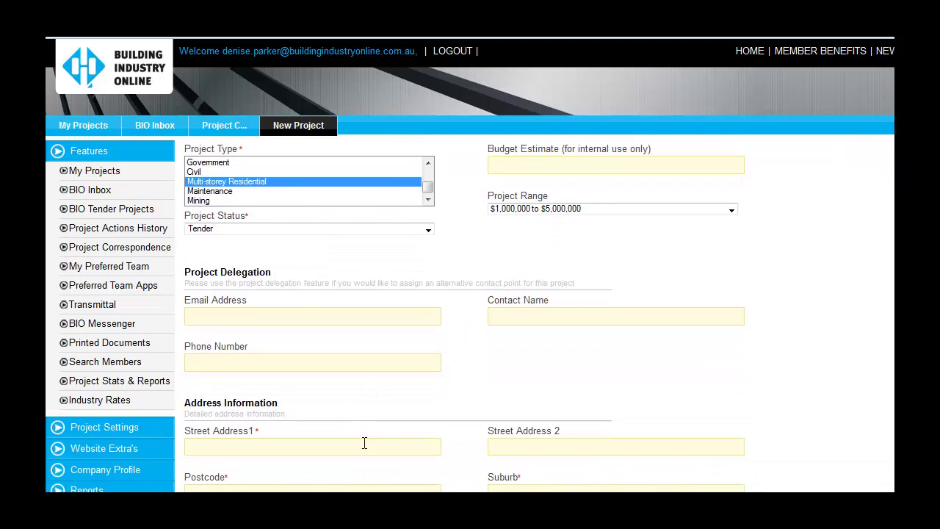
left_click(352, 450)
type("Hynes Street")
key("Tab")
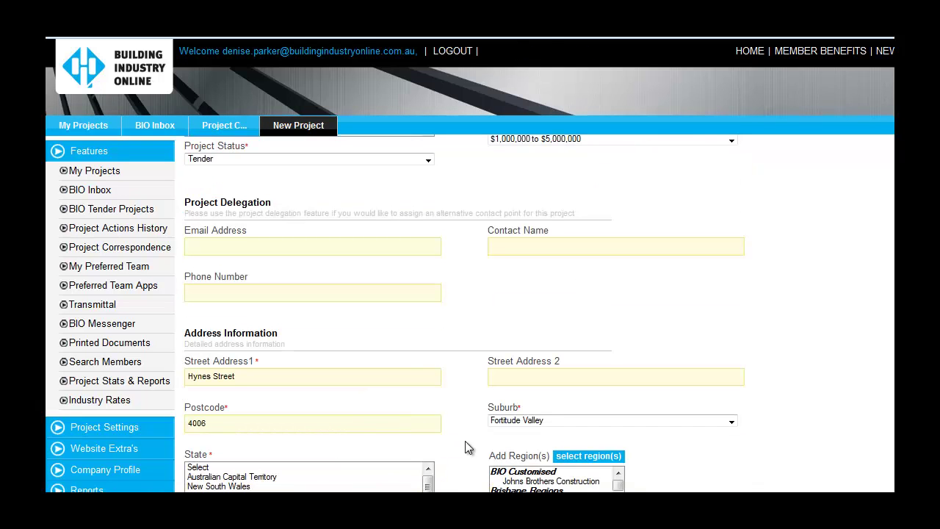
- Select the Brisbane suburb regions and Brisbane City in Add Region(s)
scroll(465, 443, "down", 1)
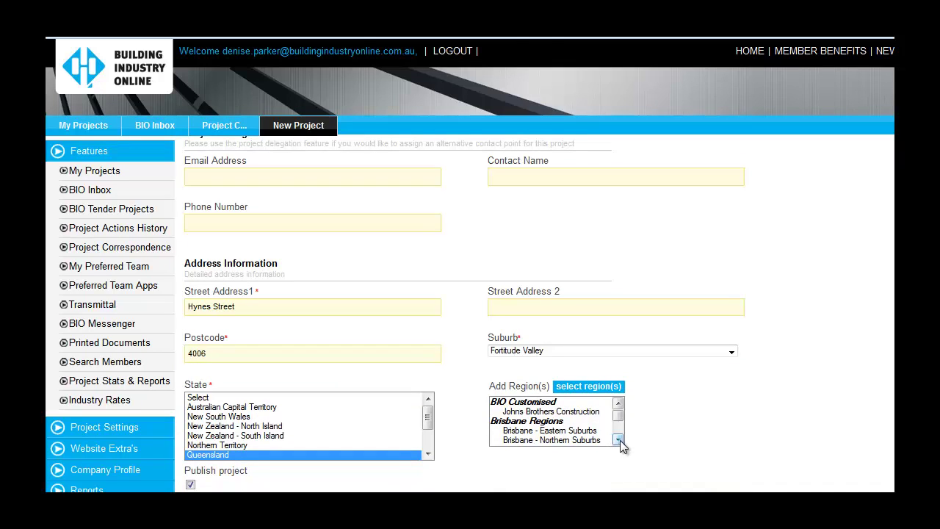
scroll(620, 439, "down", 1)
left_click_drag(570, 439, 561, 404)
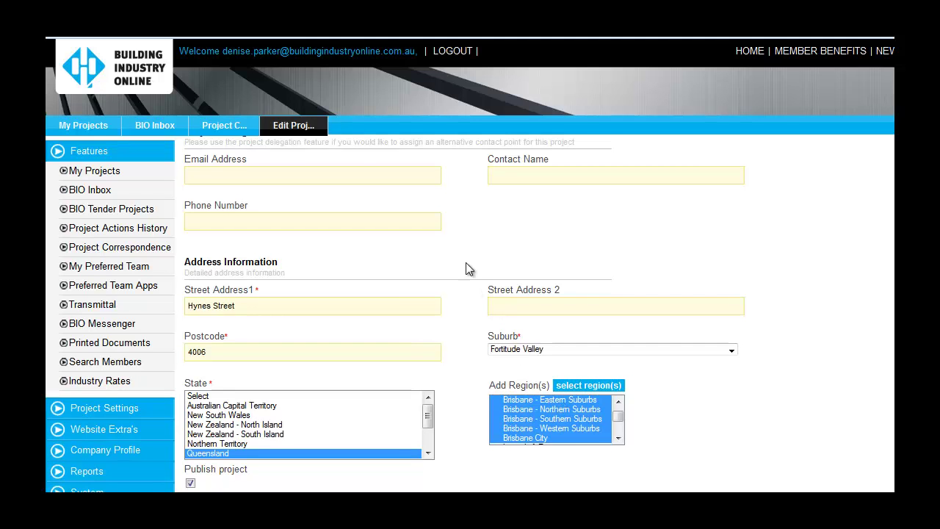
scroll(465, 263, "up", 4)
scroll(468, 265, "down", 2)
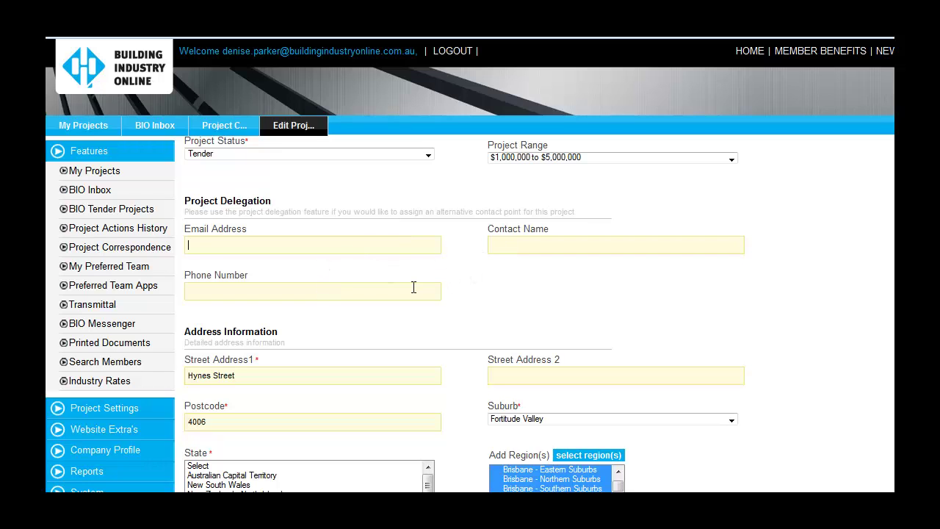
scroll(482, 305, "down", 3)
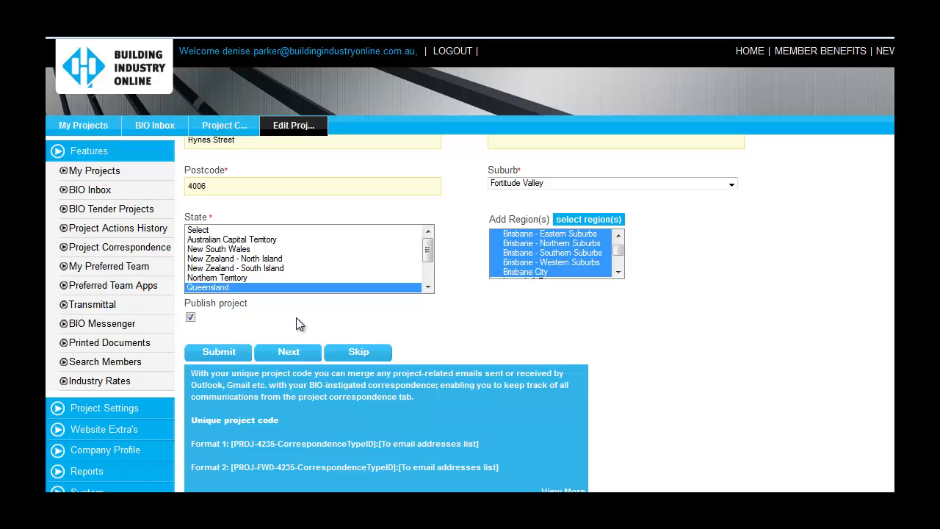
- Save the project and mark it as a tender closing on 07/04/2014
left_click(227, 352)
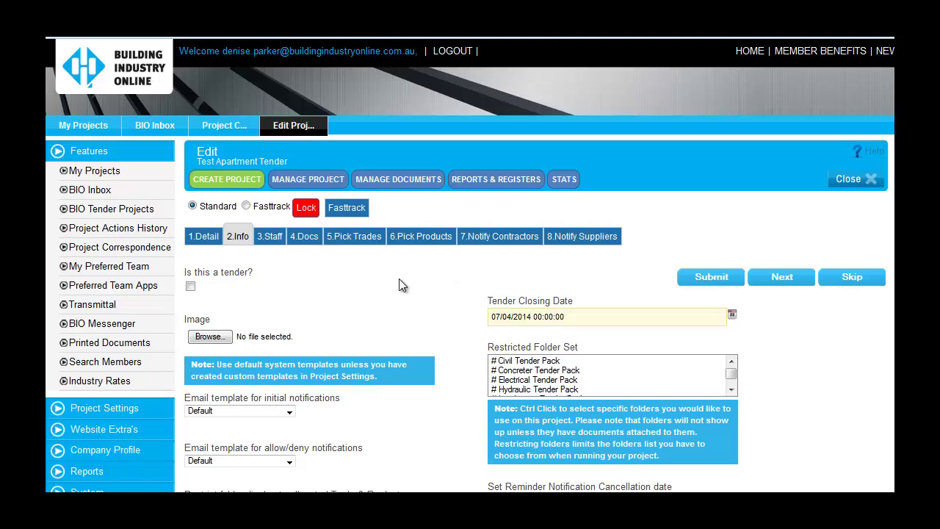
left_click(191, 287)
left_click(532, 317)
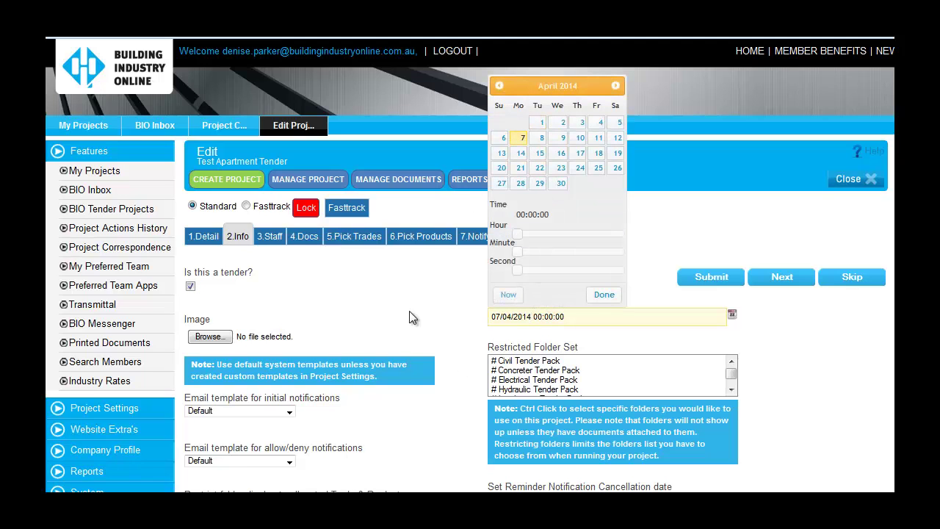
left_click(604, 294)
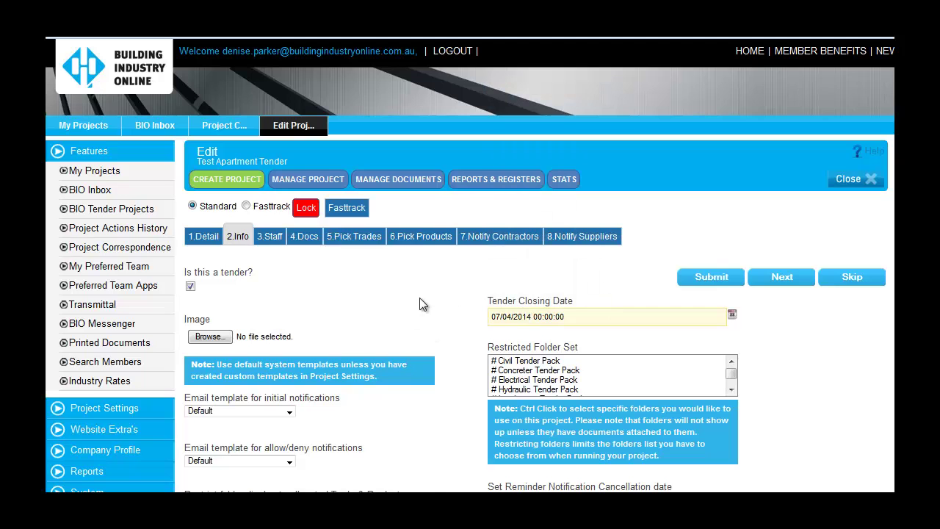
- Load the high-rise construction Template into the project
scroll(420, 297, "down", 1)
scroll(420, 298, "down", 5)
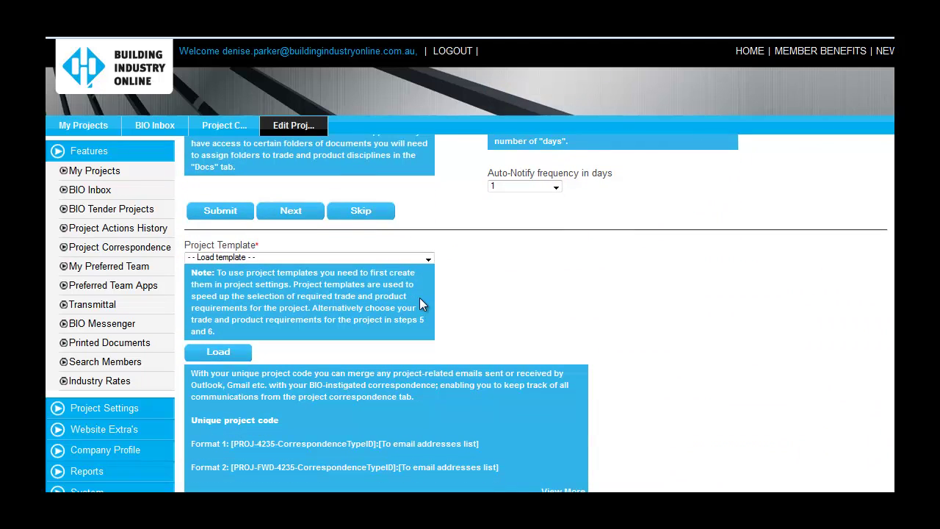
left_click(425, 259)
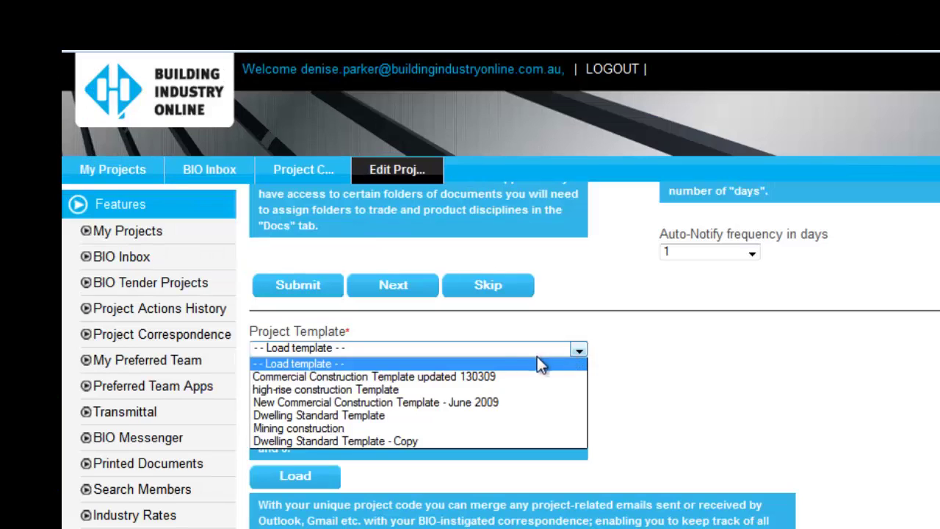
left_click(376, 391)
left_click(324, 479)
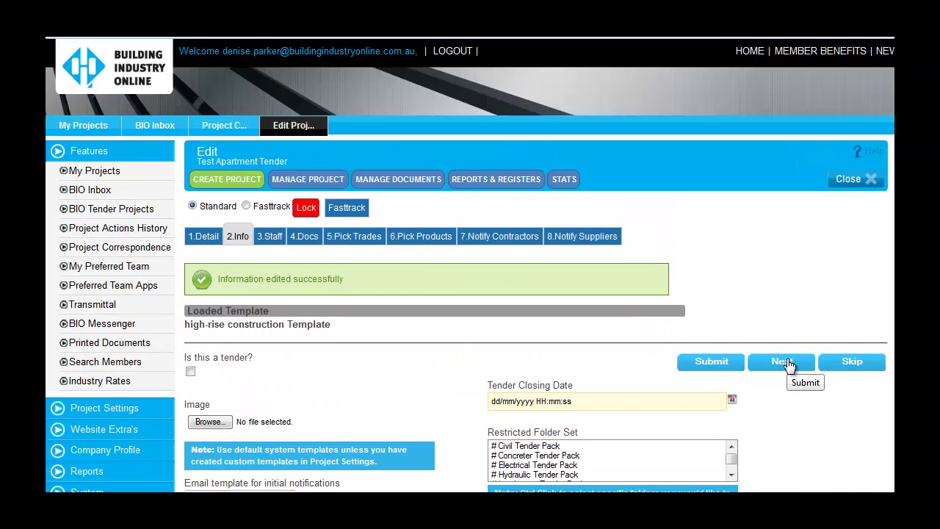
- Allocate BIO Staff and another staff member, then open the Add Document upload form
left_click(785, 362)
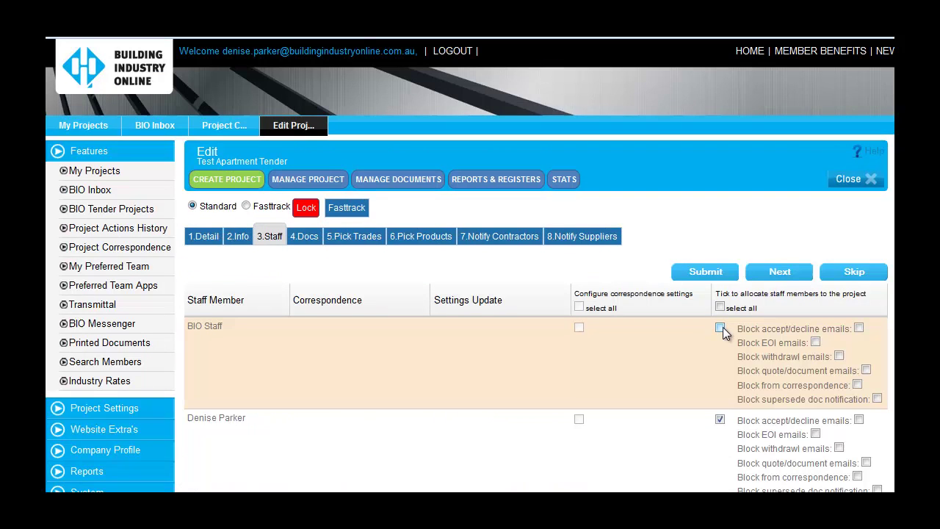
left_click(721, 328)
scroll(697, 346, "down", 3)
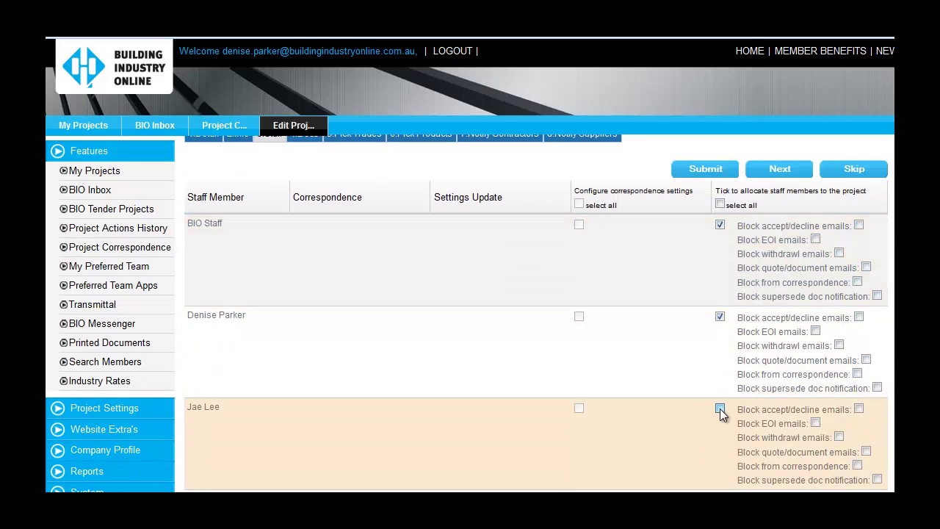
left_click(720, 409)
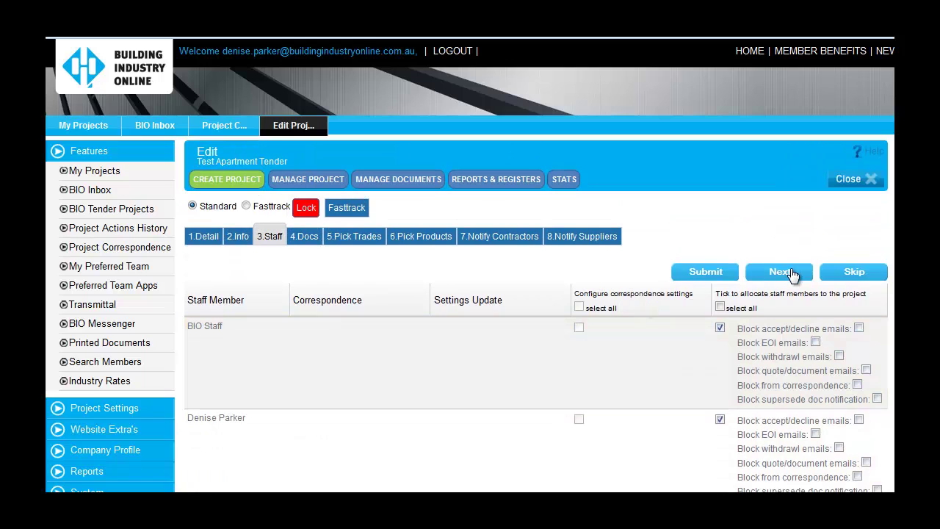
left_click(791, 274)
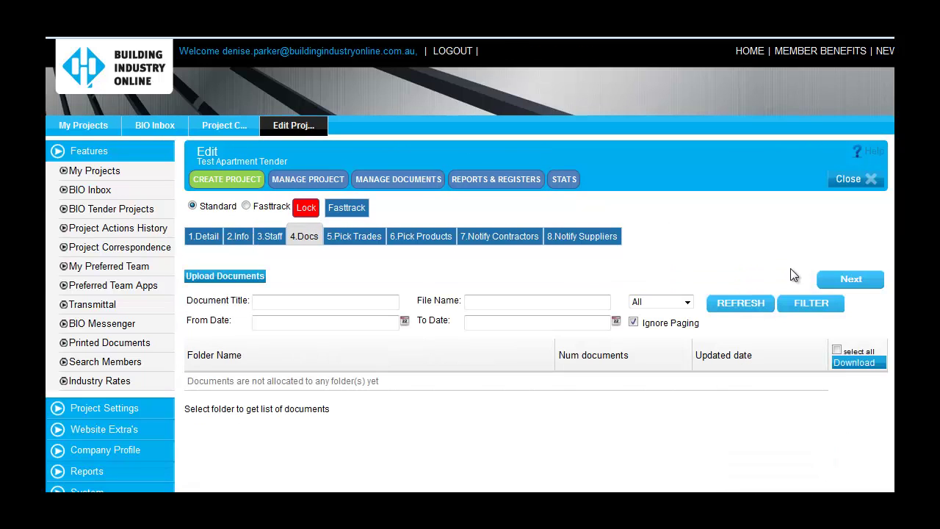
left_click(233, 279)
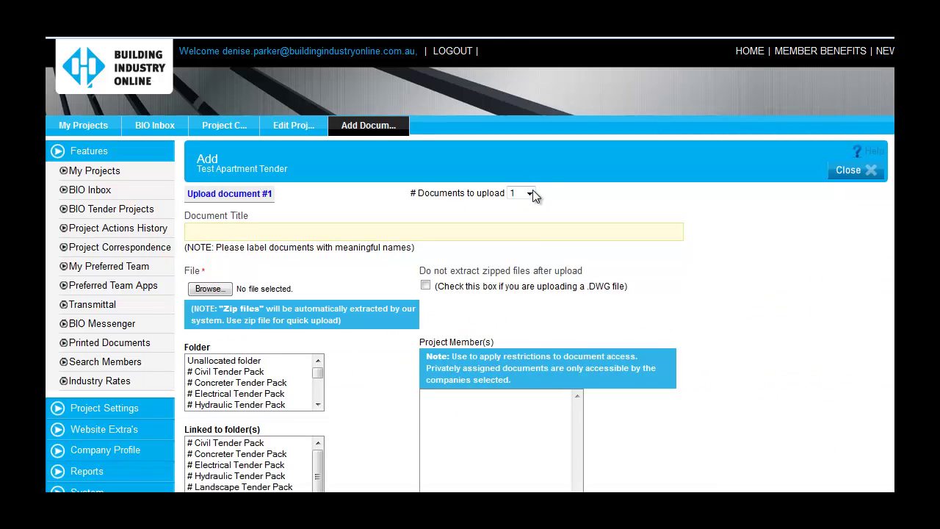
- Set 5 documents to upload and file the Civil + Earthworks zip under # Civil Tender Pack
left_click(529, 193)
left_click(518, 249)
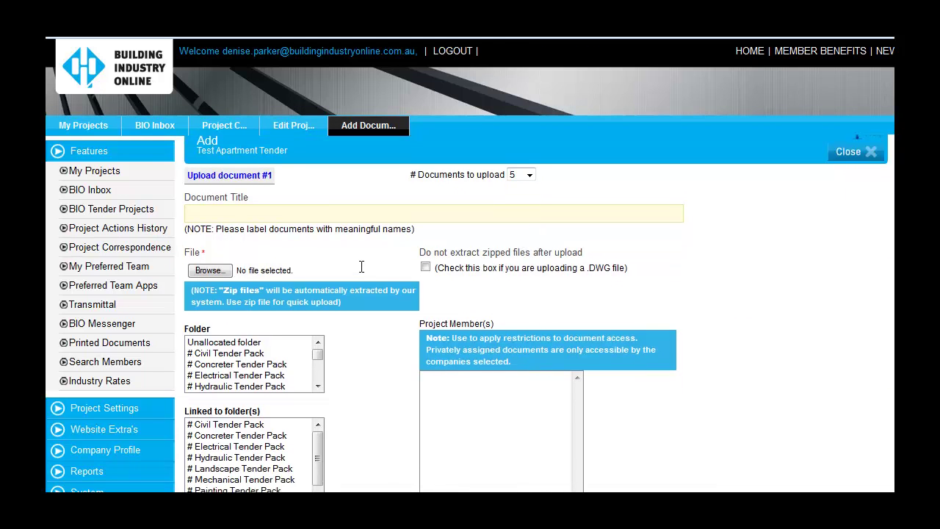
scroll(362, 267, "down", 1)
left_click(211, 220)
double_click(236, 200)
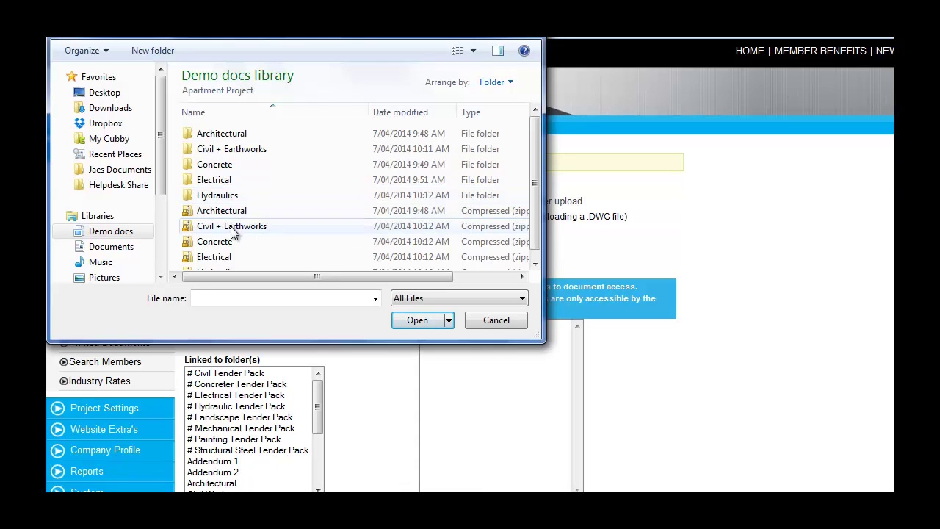
double_click(232, 227)
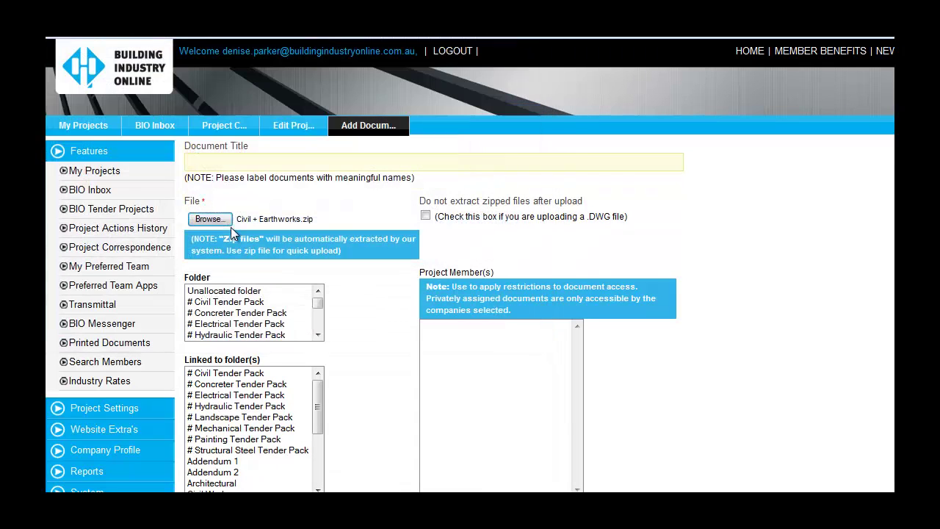
left_click(228, 302)
- Attach the Concrete zip and file it under # Concreter Tender Pack
scroll(360, 311, "down", 3)
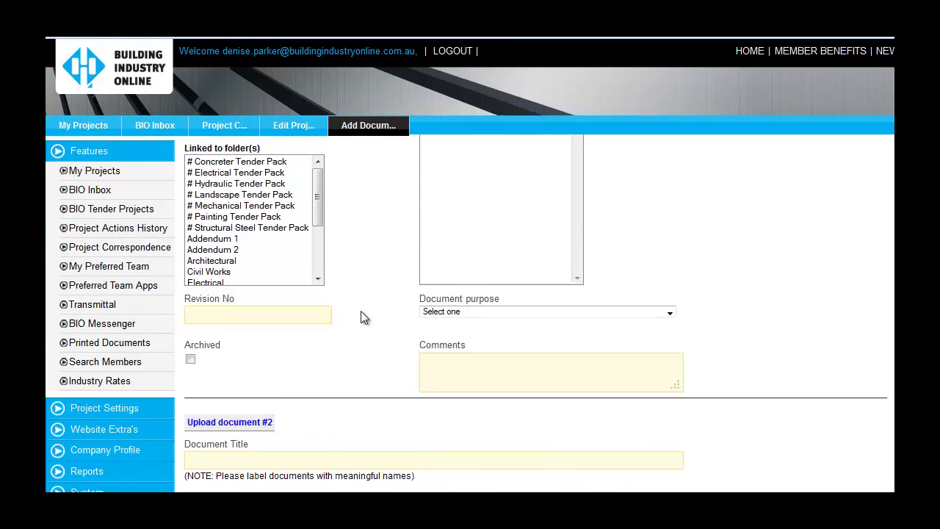
scroll(361, 311, "down", 1)
left_click(220, 451)
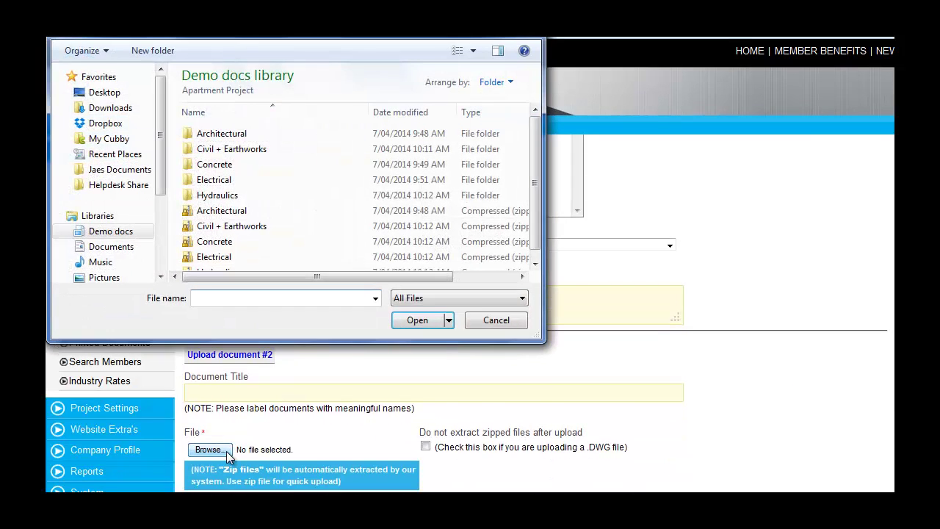
left_click(219, 248)
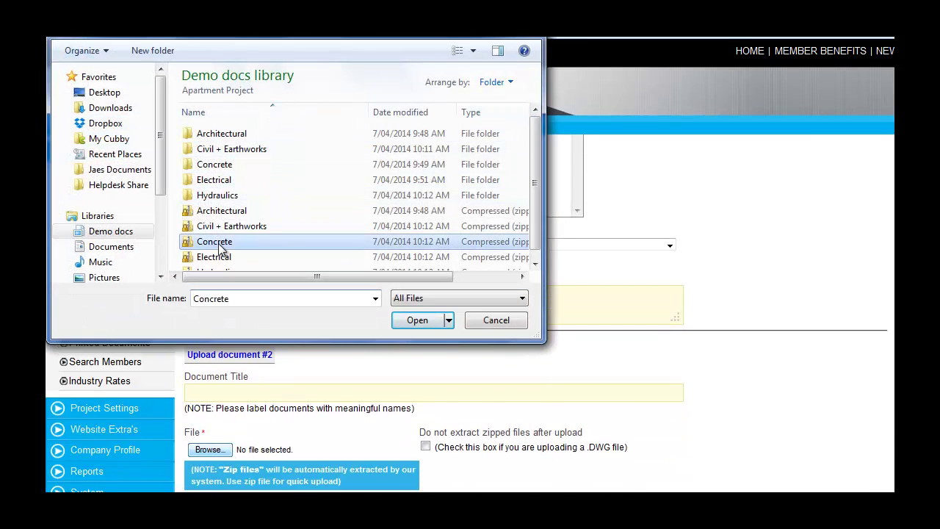
double_click(219, 248)
scroll(357, 351, "down", 2)
left_click(268, 406)
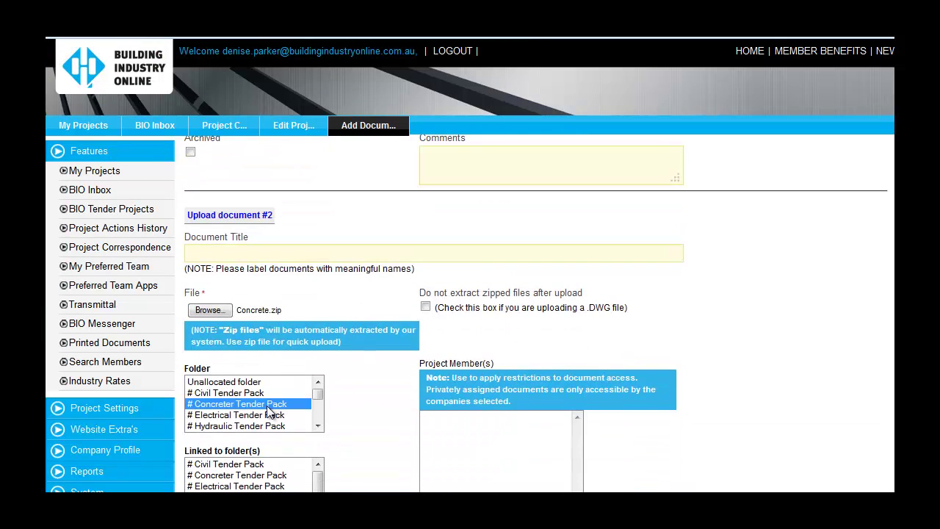
- File the Electrical and Hydraulics zips under # Electrical and # Hydraulic Tender Packs
scroll(342, 382, "down", 7)
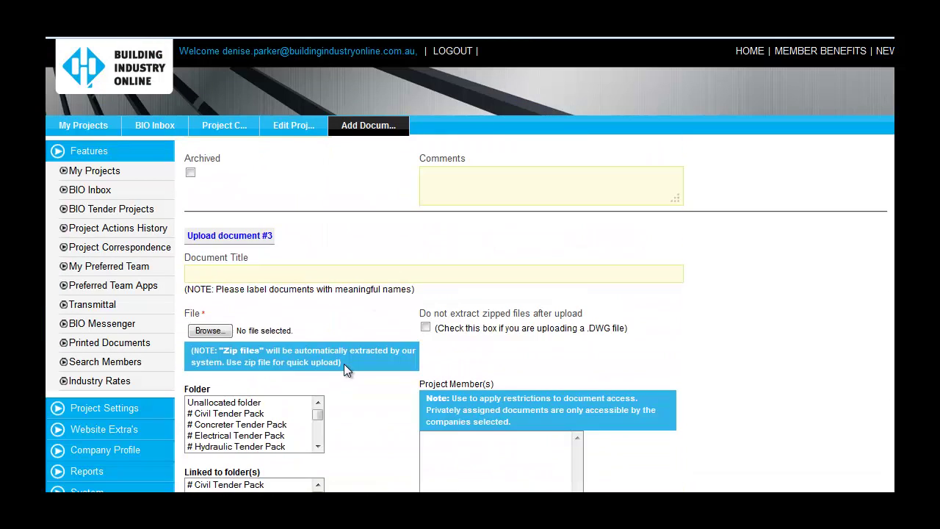
left_click(221, 332)
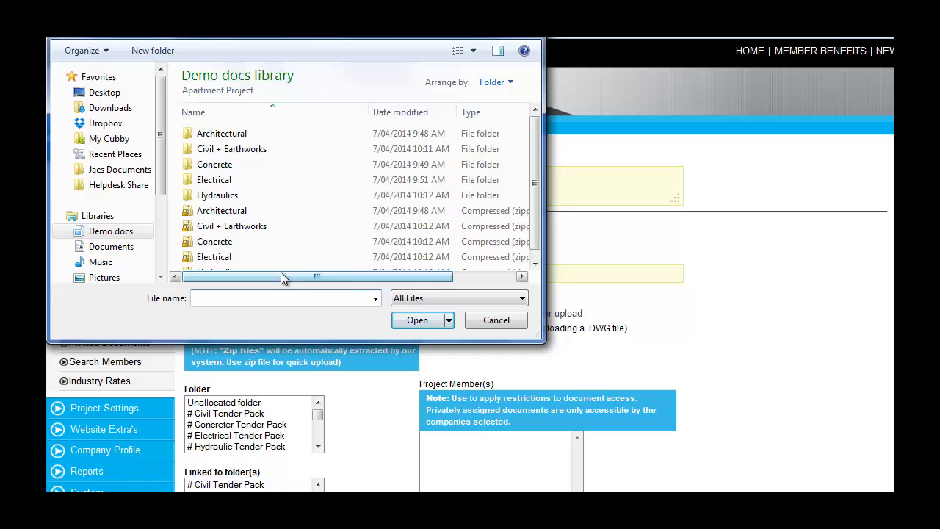
double_click(217, 256)
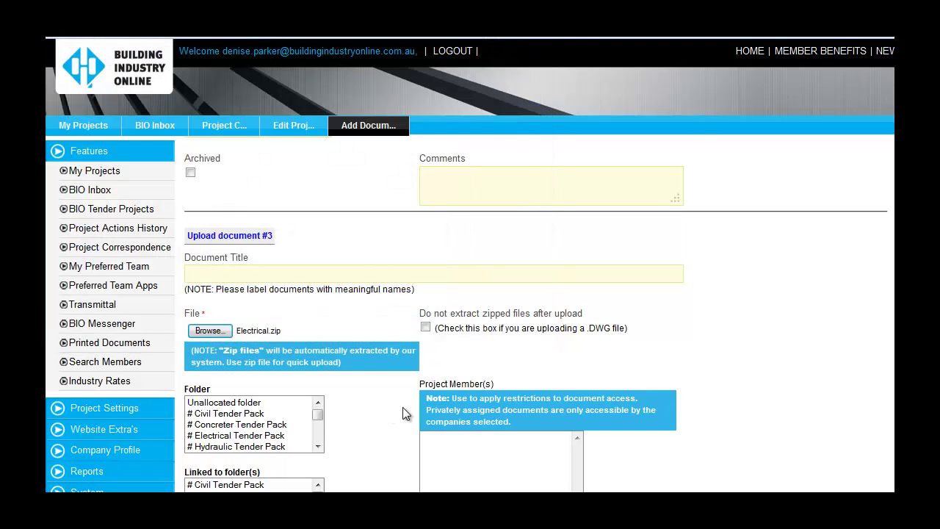
left_click(272, 435)
scroll(367, 422, "down", 4)
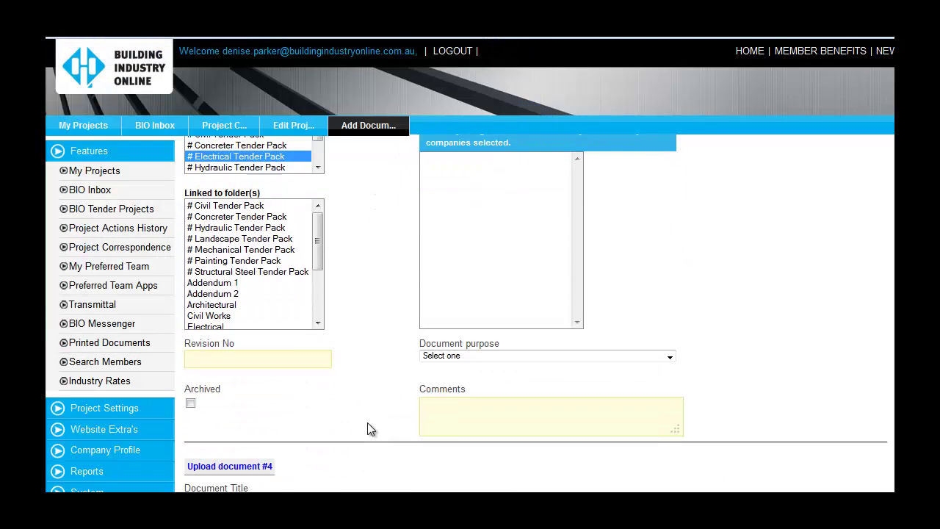
scroll(371, 429, "down", 2)
left_click(209, 421)
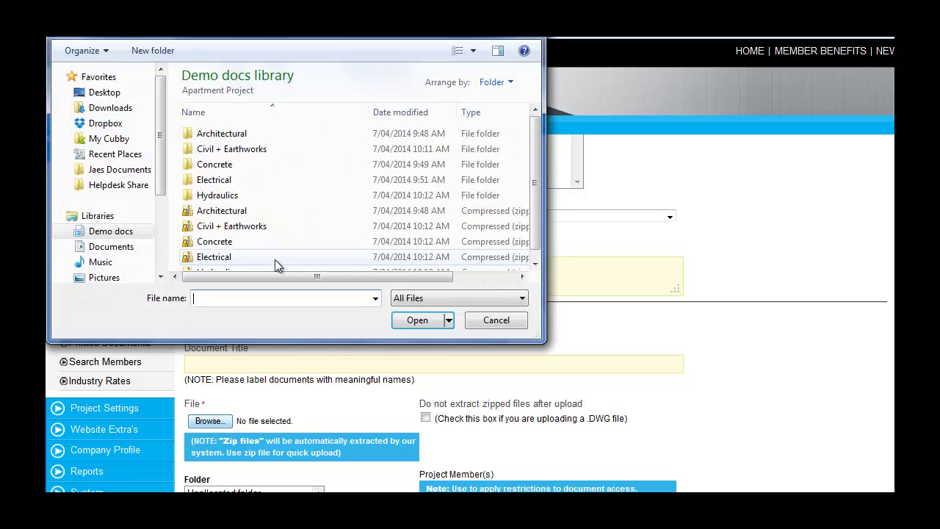
scroll(537, 183, "down", 1)
double_click(224, 261)
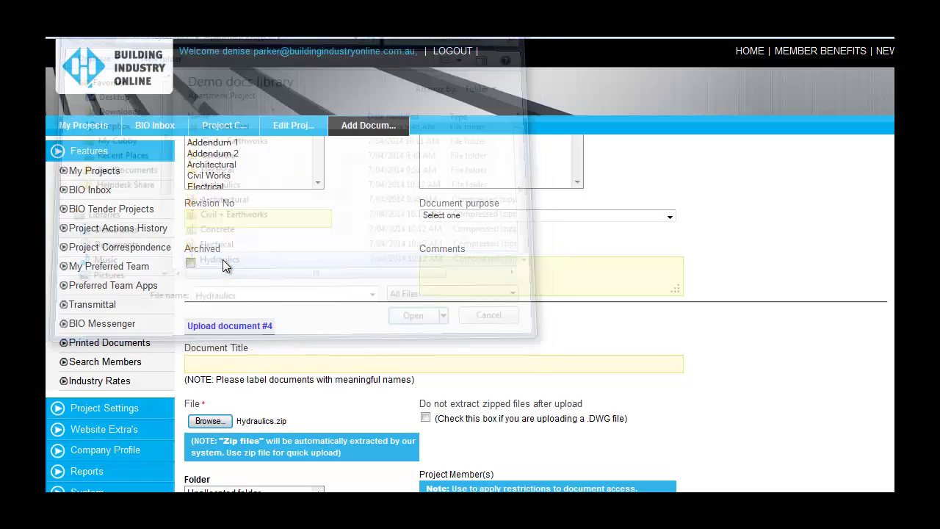
scroll(372, 325, "down", 2)
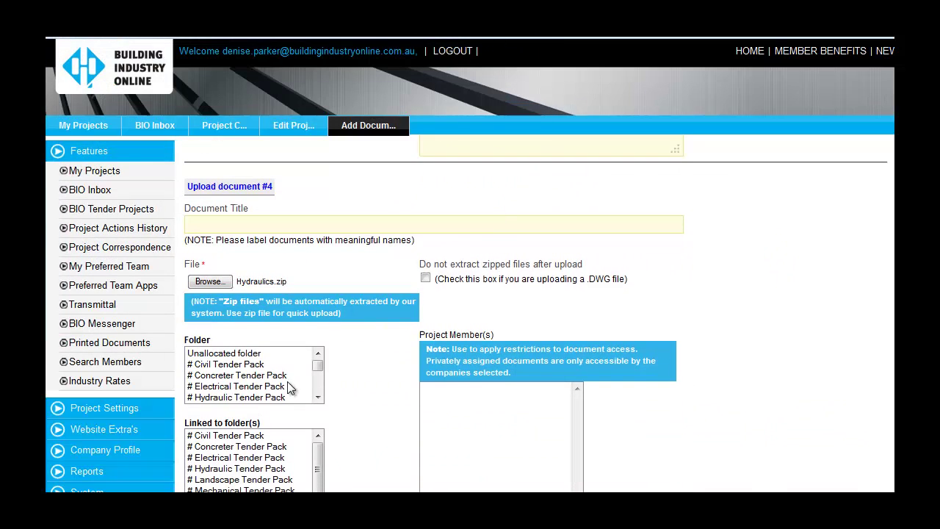
left_click(273, 397)
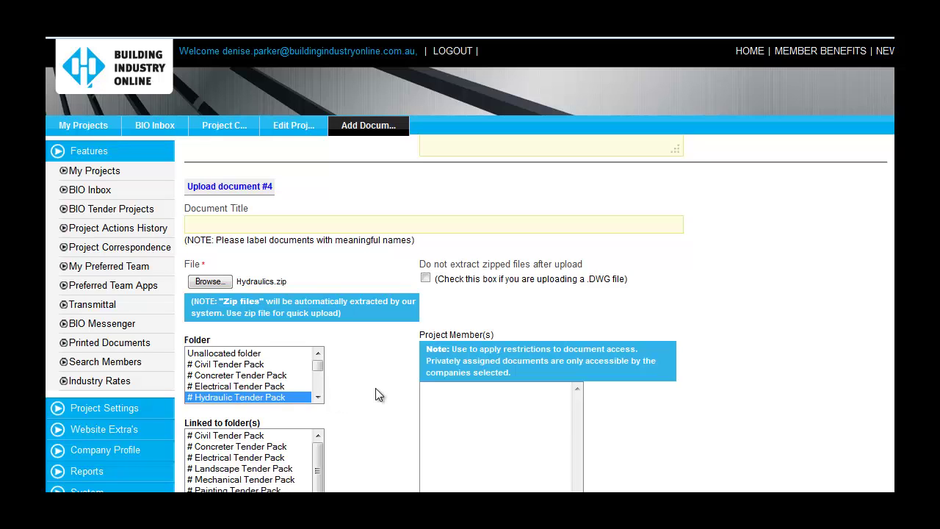
- File the Architectural zip under the Architectural folder with 'Do not extract' ticked
scroll(376, 388, "down", 5)
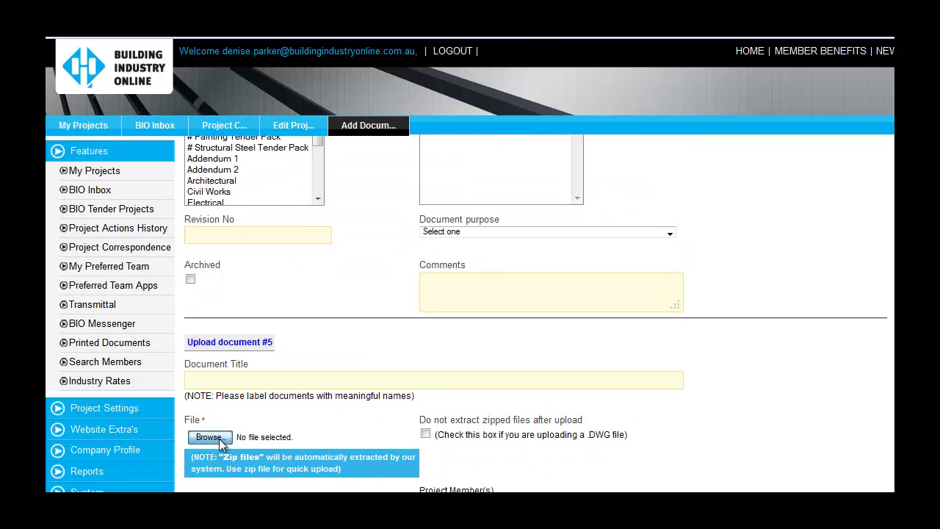
left_click(209, 437)
double_click(214, 211)
scroll(398, 401, "down", 1)
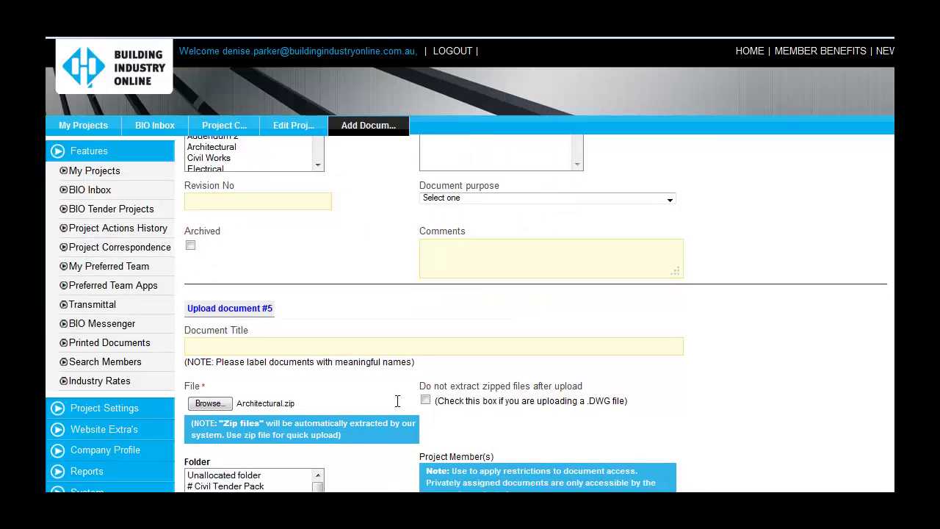
scroll(398, 401, "down", 3)
scroll(320, 385, "down", 3)
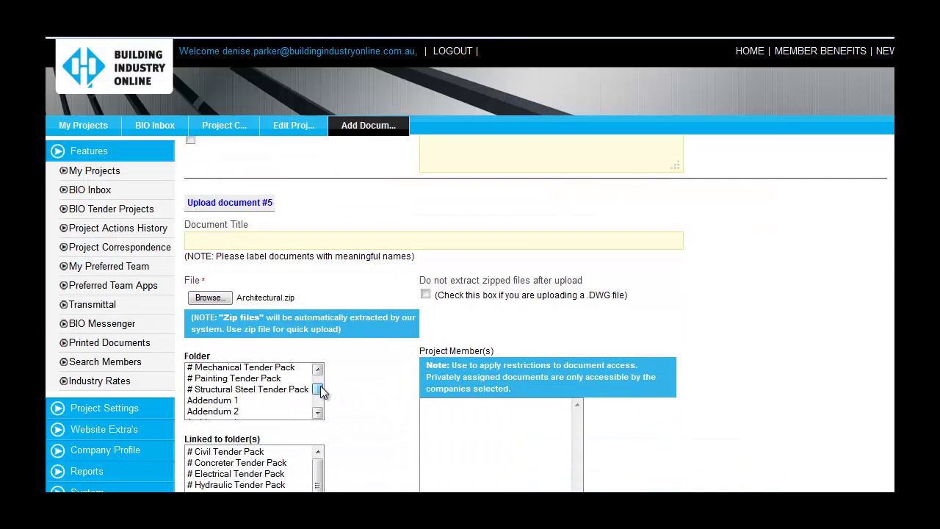
left_click(236, 389)
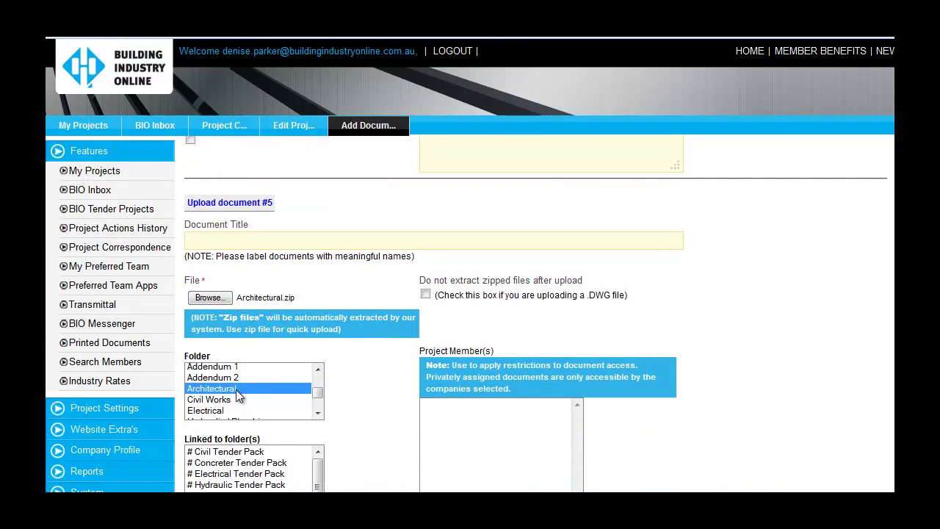
left_click(425, 293)
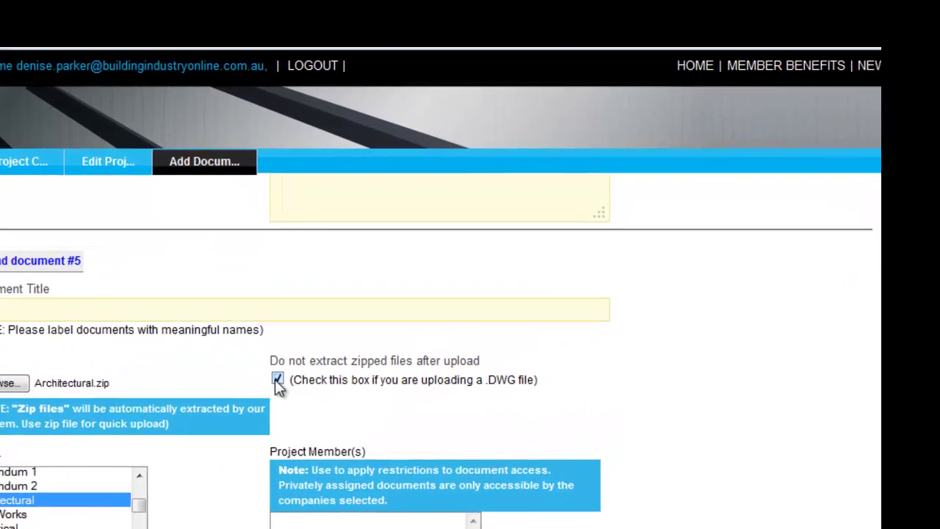
scroll(441, 368, "down", 5)
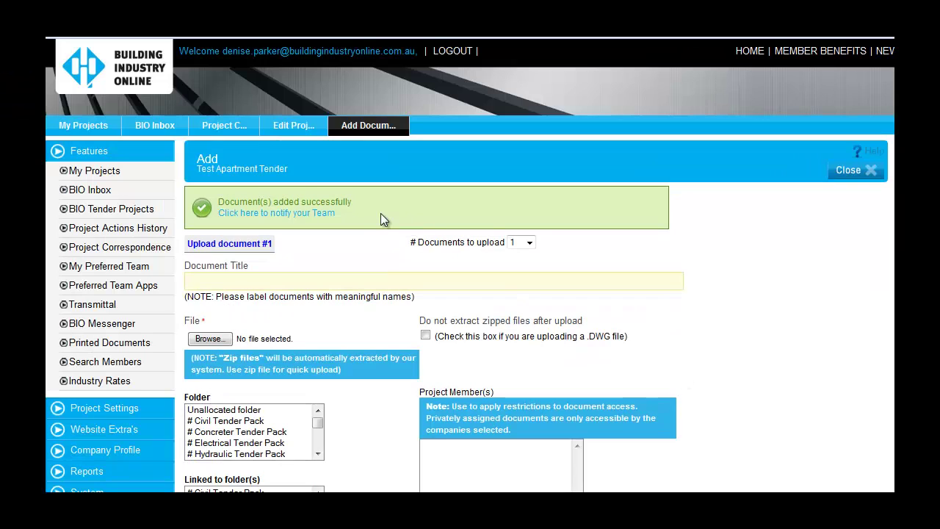
- Close the Add Document page and go to the 5.Pick Trades step
left_click(851, 171)
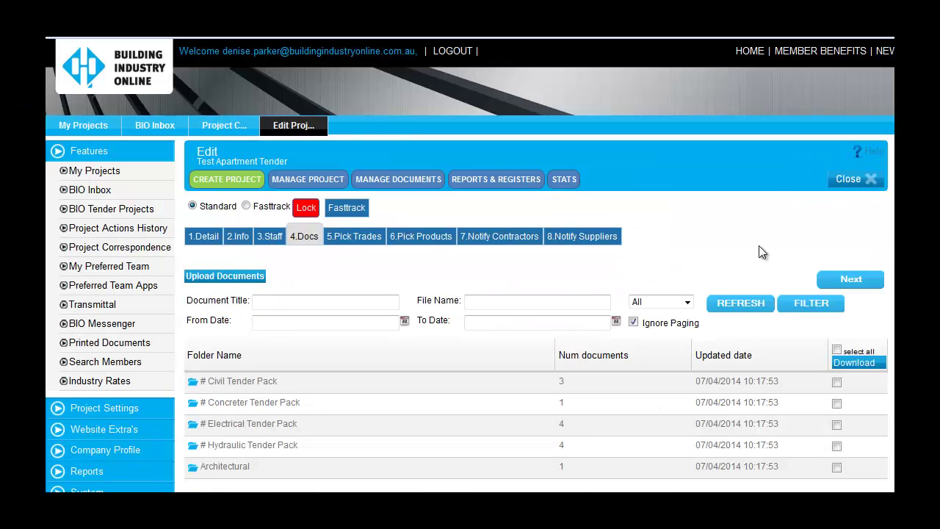
left_click(350, 242)
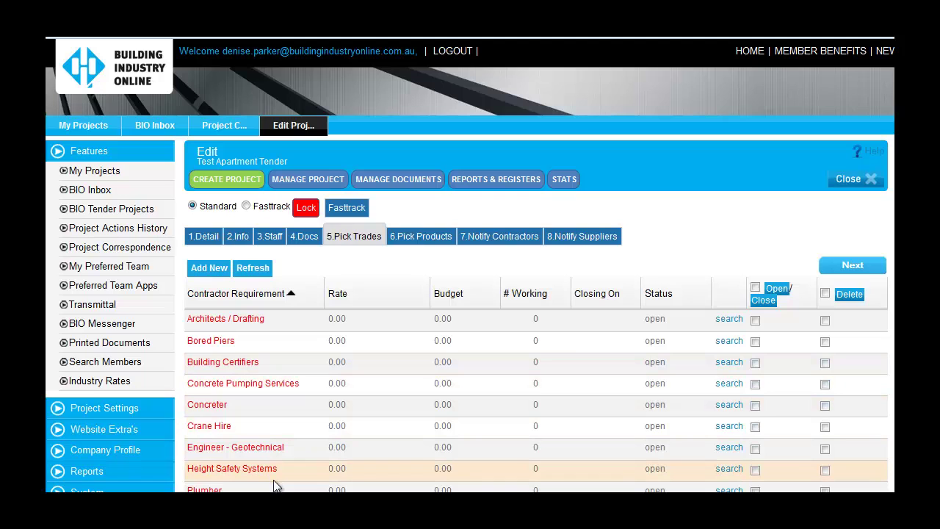
- Search trades for 'swimming pool' and select Swimming Pool Subcontractors and Swimming Pool/Spa
left_click(211, 268)
left_click(387, 195)
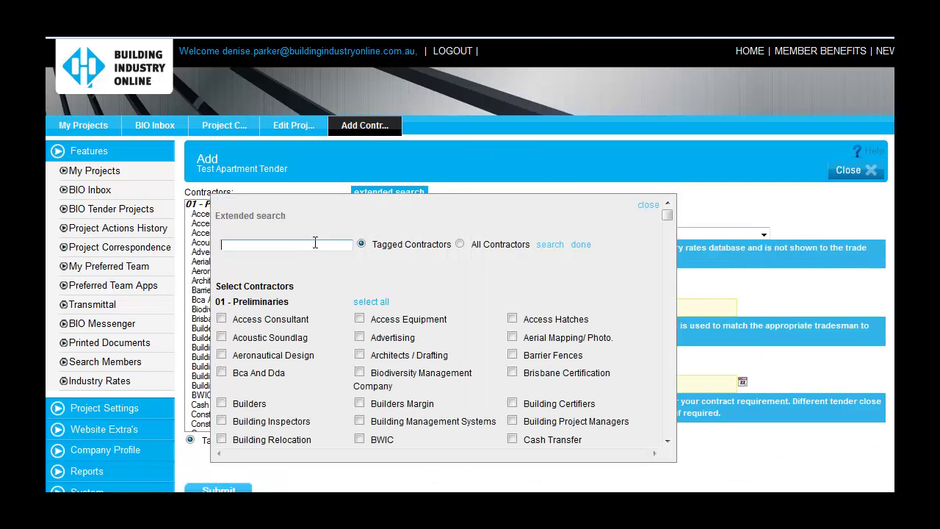
type("swimming pool")
left_click(548, 247)
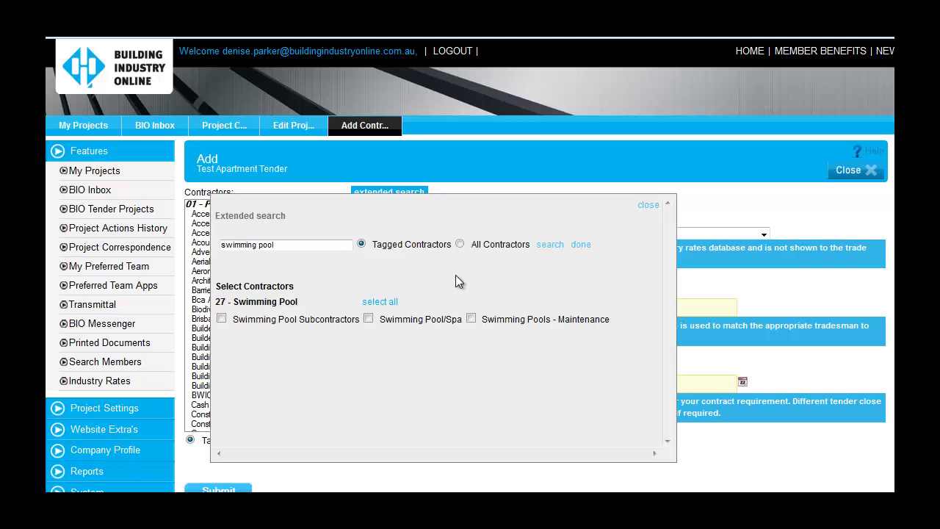
left_click(221, 319)
left_click(368, 319)
left_click(581, 247)
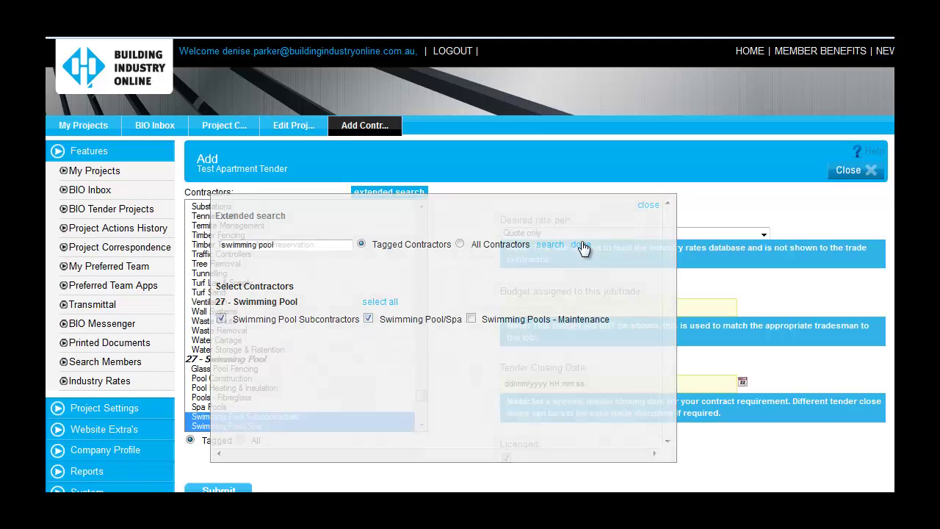
- Submit the two swimming pool trades to the project and review the Pick Products step
left_click(232, 490)
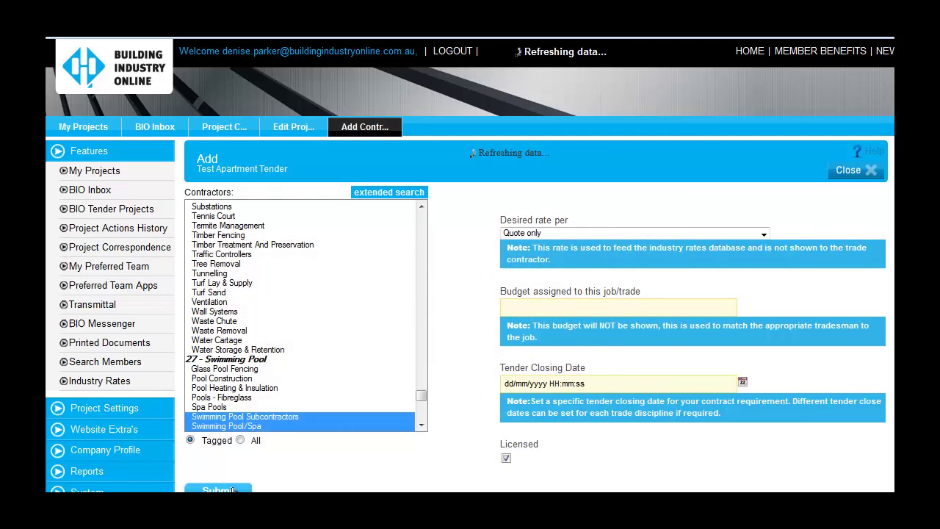
left_click(444, 210)
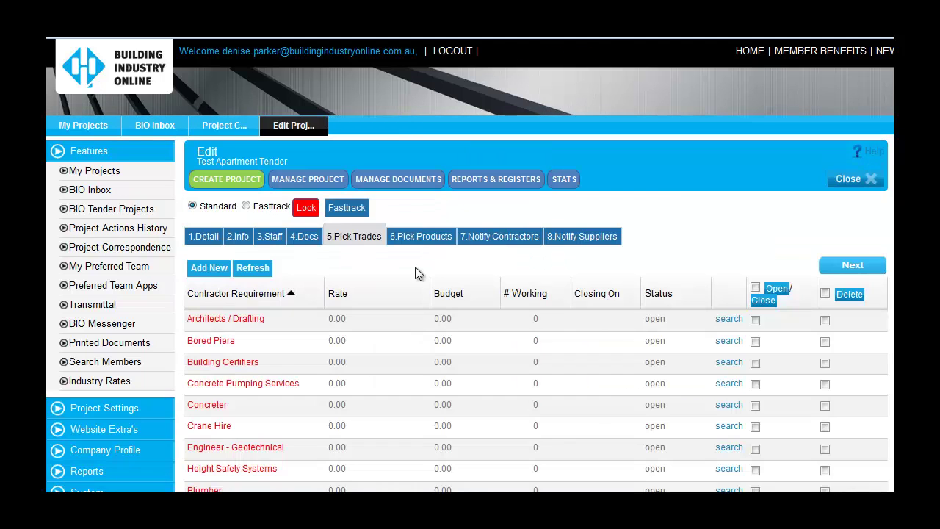
scroll(404, 325, "down", 2)
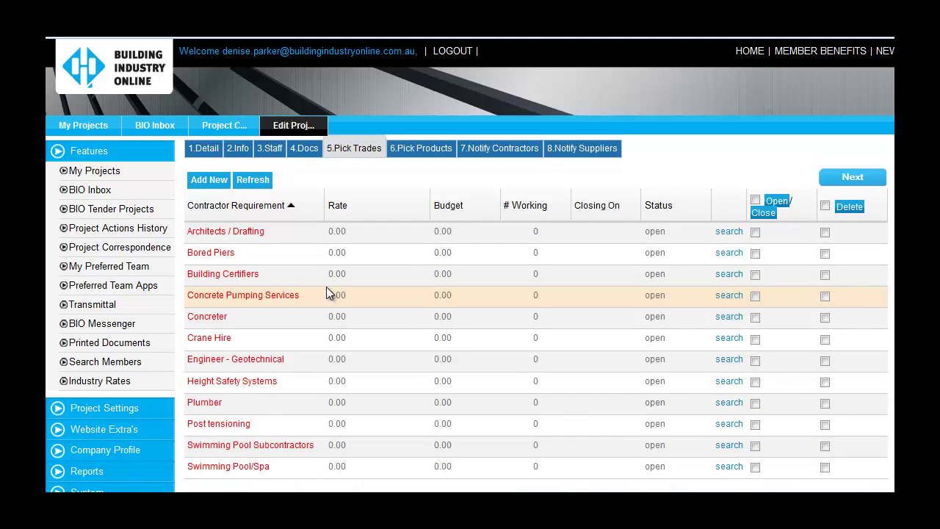
scroll(328, 291, "up", 2)
left_click(431, 213)
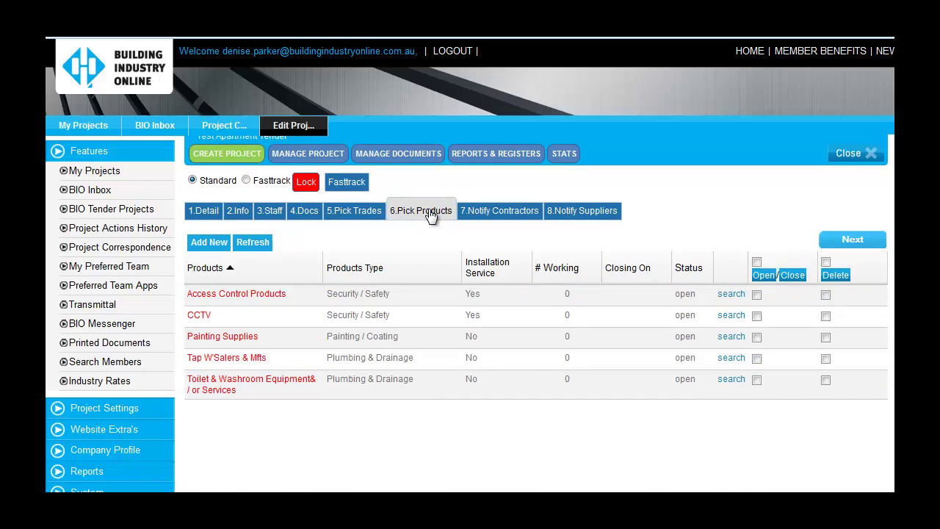
- Review the Notify Contractors trade lists and apply 'Notify Preferred Team - Email'
left_click(512, 214)
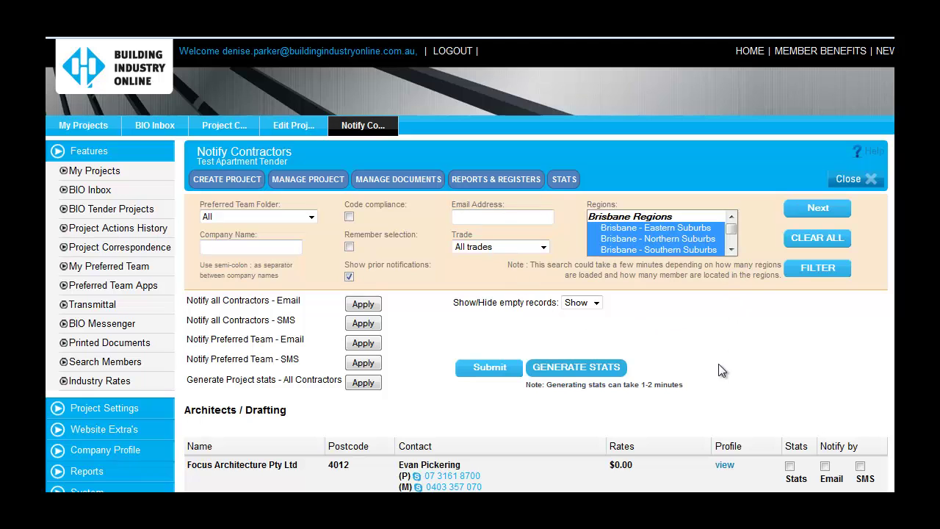
scroll(725, 357, "down", 1)
scroll(725, 352, "down", 4)
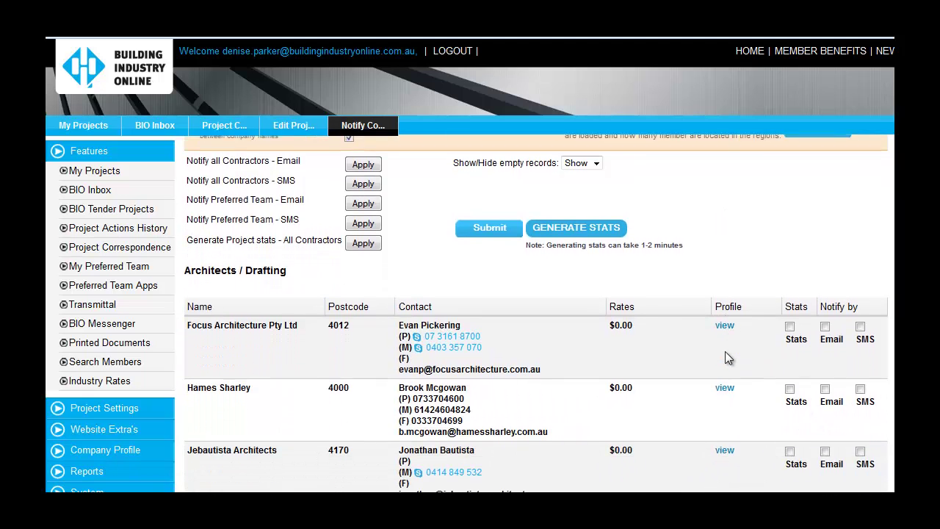
scroll(725, 351, "down", 4)
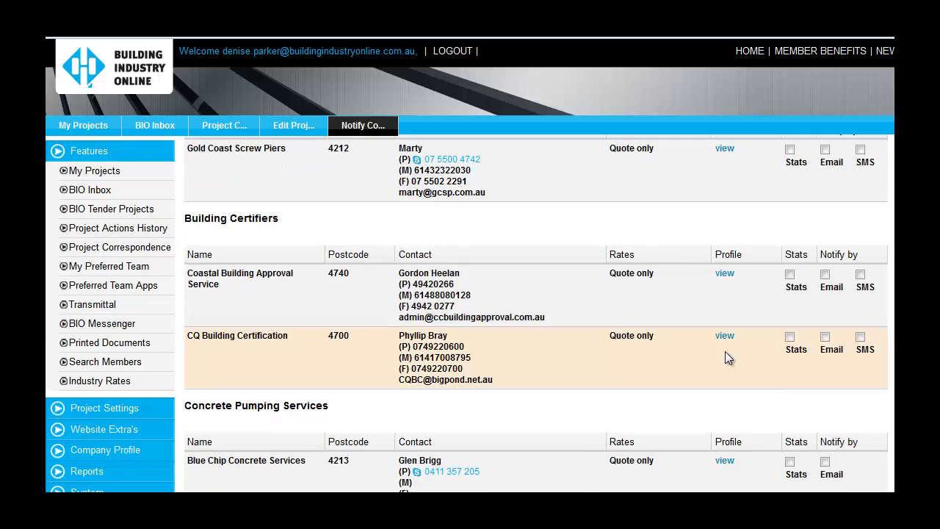
scroll(727, 357, "up", 6)
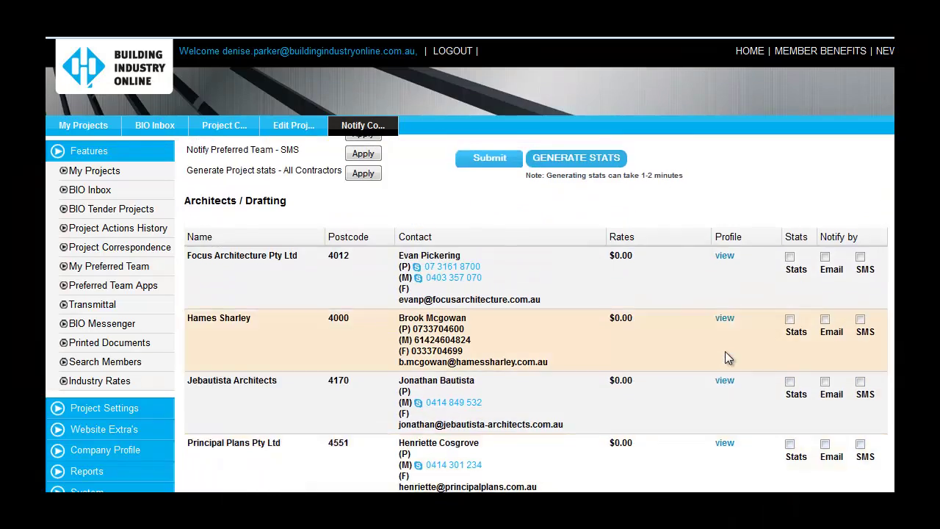
scroll(725, 352, "up", 1)
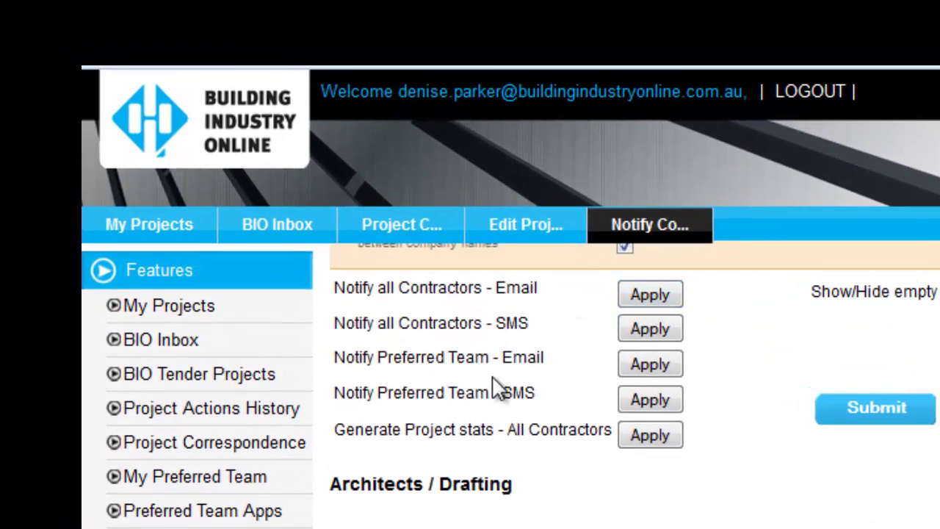
left_click(651, 364)
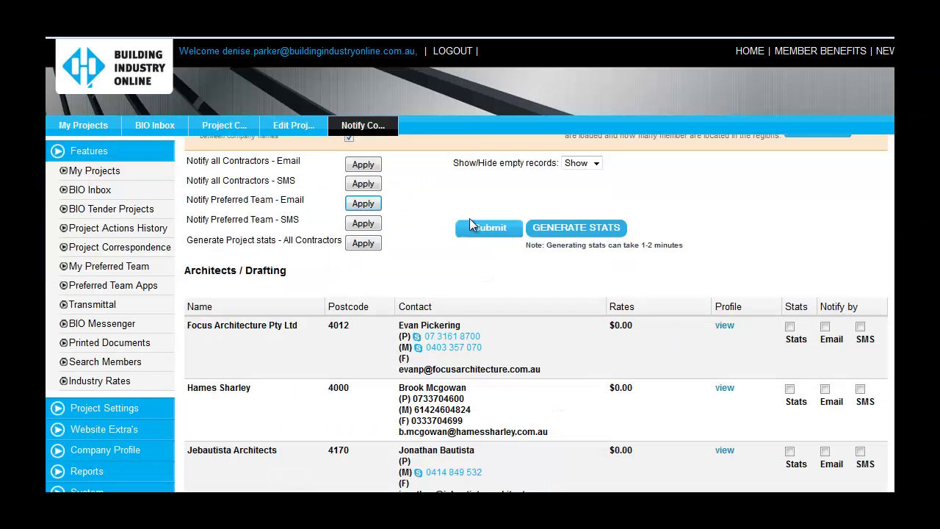
- Send the preferred-team notification email with the download-all-documents link, accepting the security warning
left_click(490, 230)
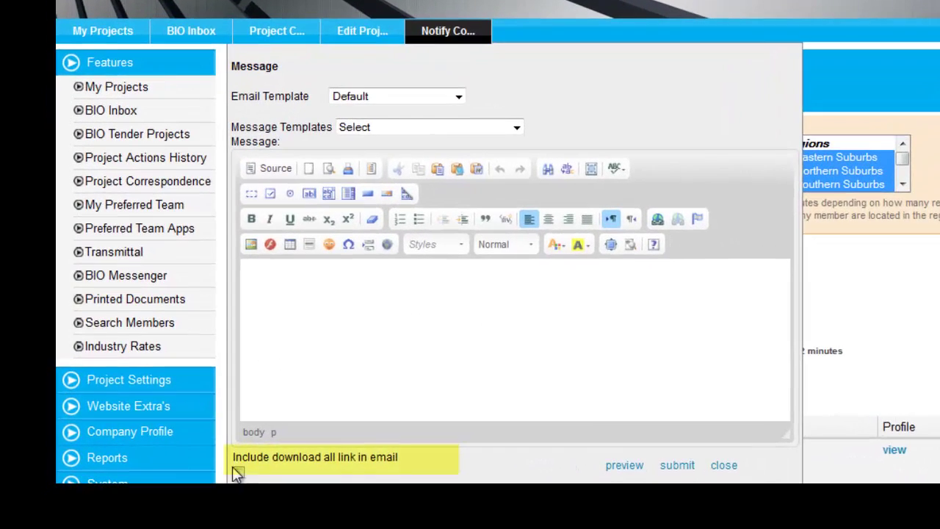
left_click(238, 474)
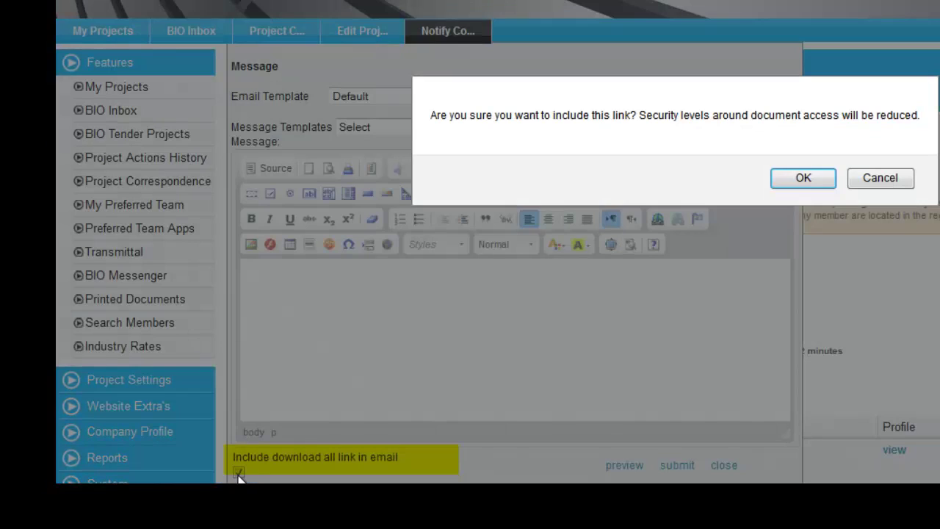
left_click(804, 179)
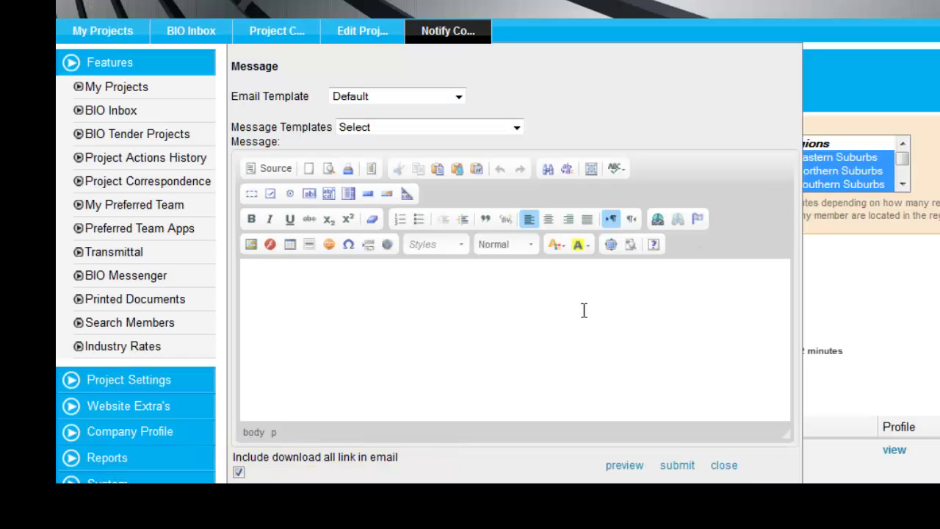
left_click(674, 467)
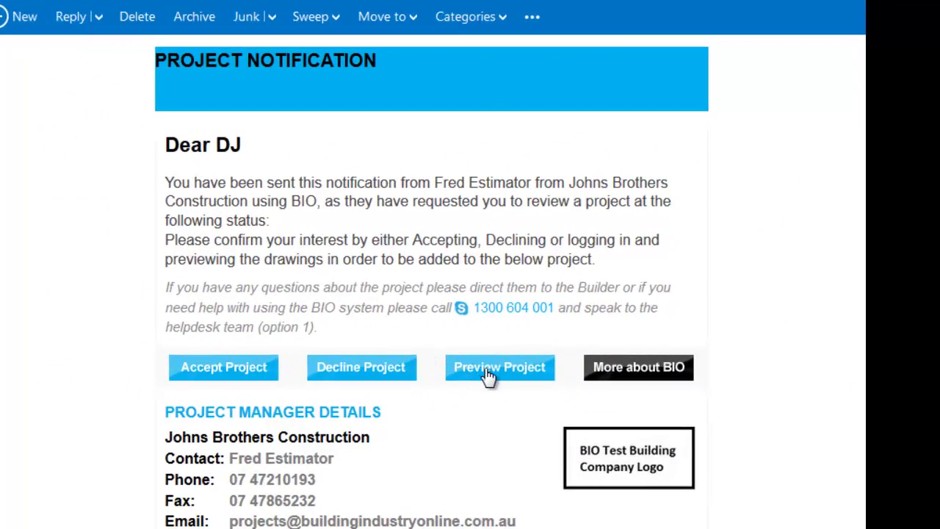
- Download and open the project documents zip from the email, then accept the tender project
scroll(86, 283, "down", 10)
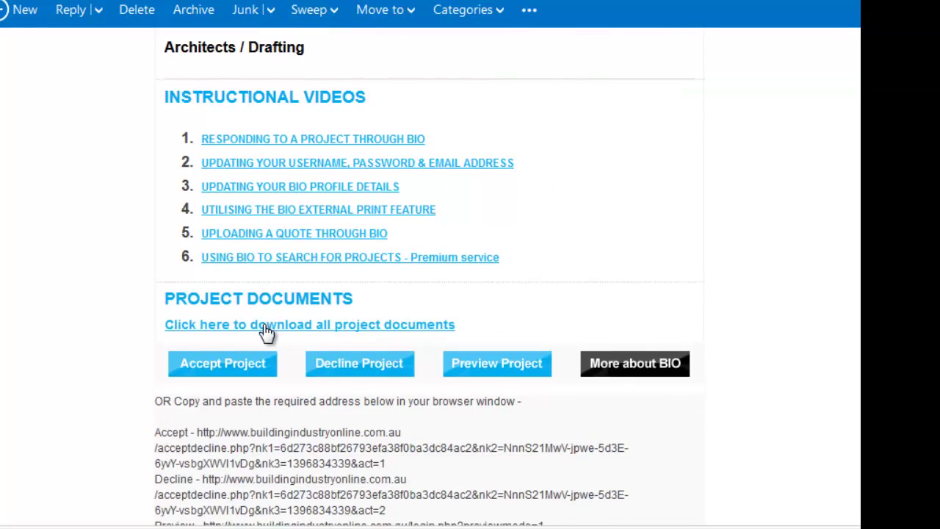
left_click(269, 325)
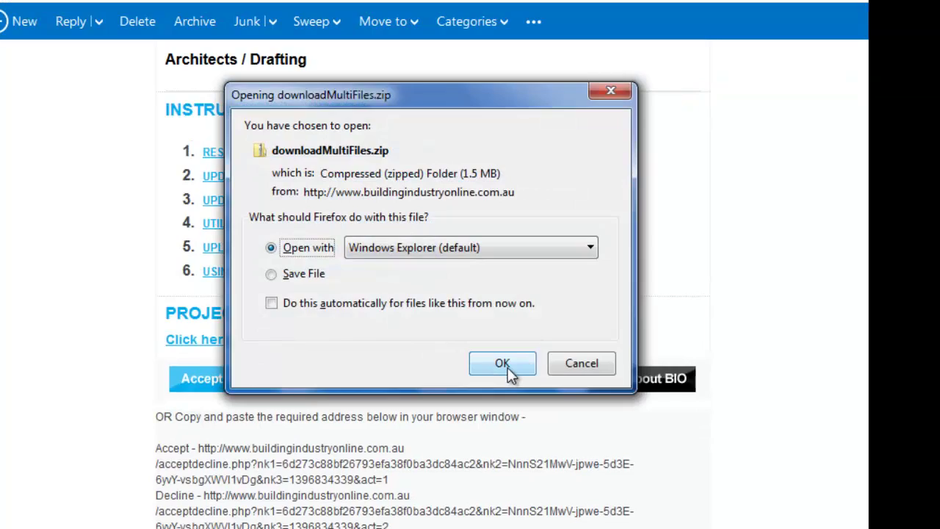
left_click(505, 366)
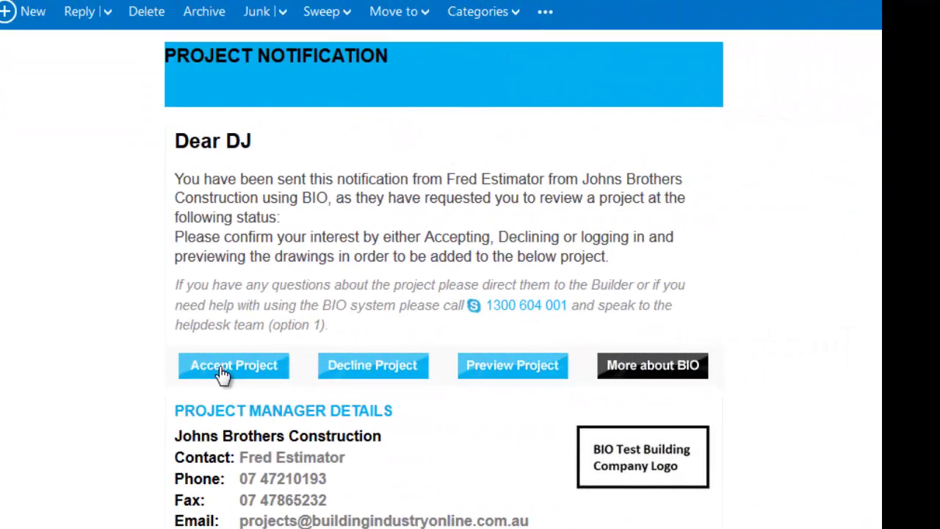
left_click(220, 371)
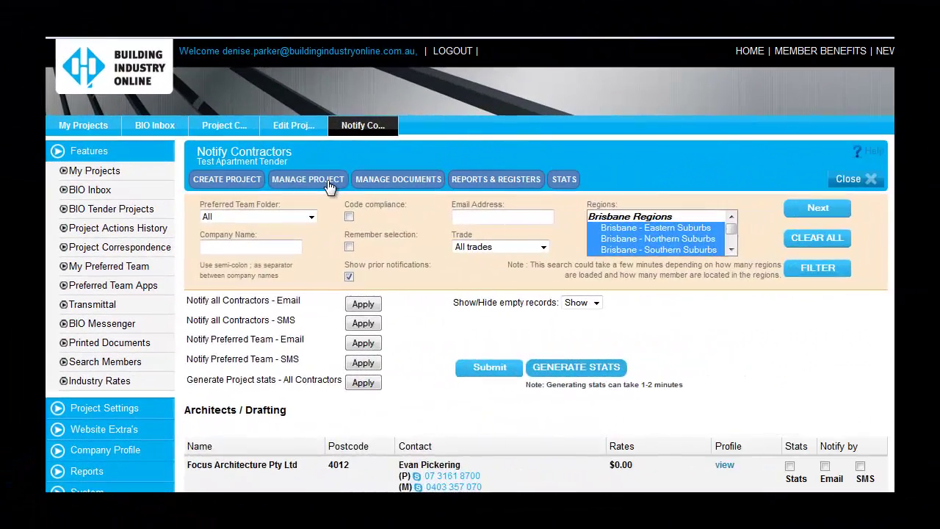
- From Manage Project, list the Test Apartment Tender contractors under '10.Waiting On Responses' in the BIO Inbox
left_click(324, 183)
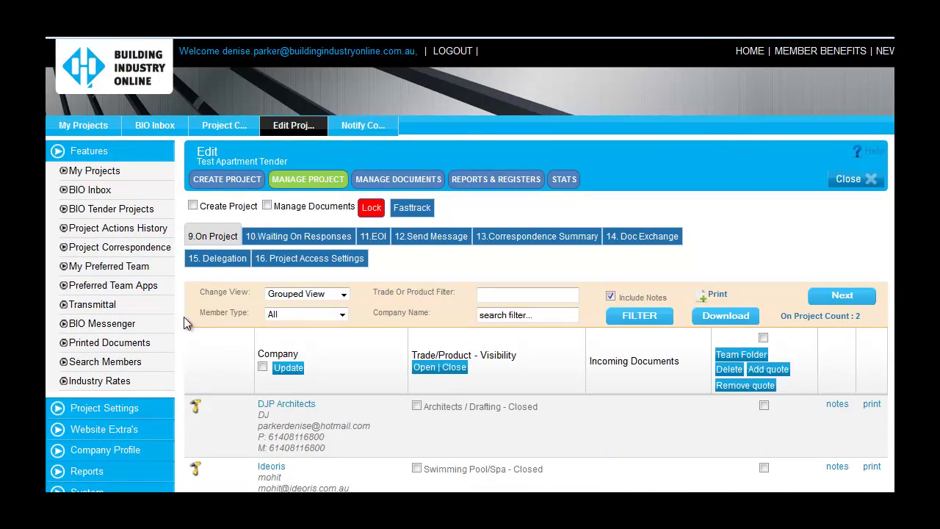
scroll(193, 337, "down", 1)
scroll(190, 337, "up", 1)
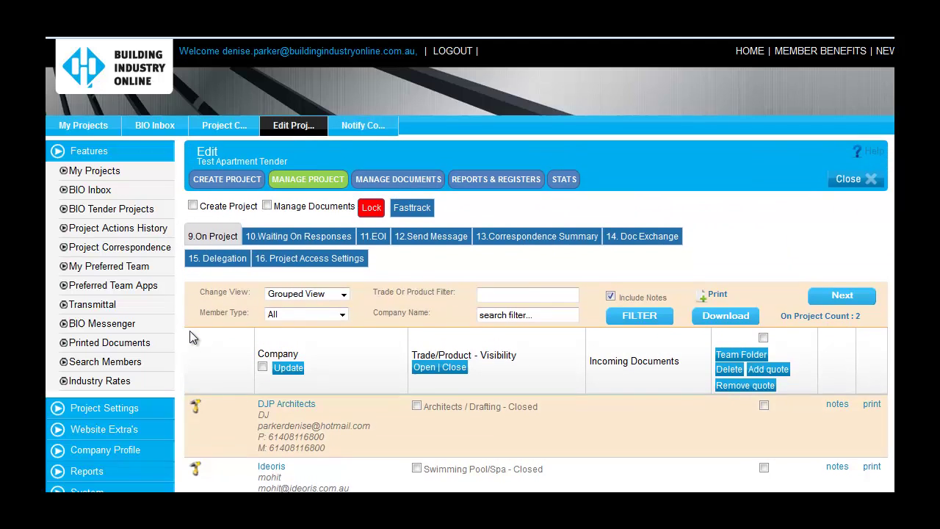
left_click(292, 237)
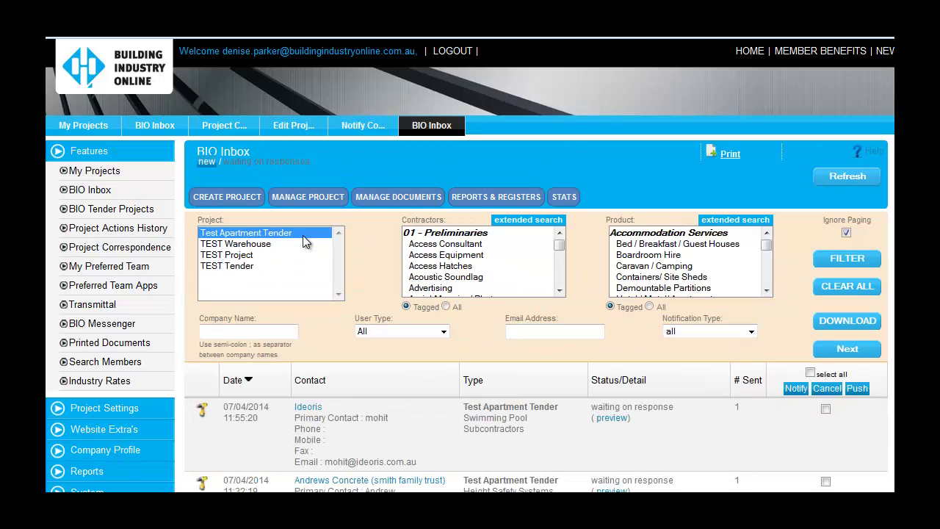
scroll(365, 255, "down", 8)
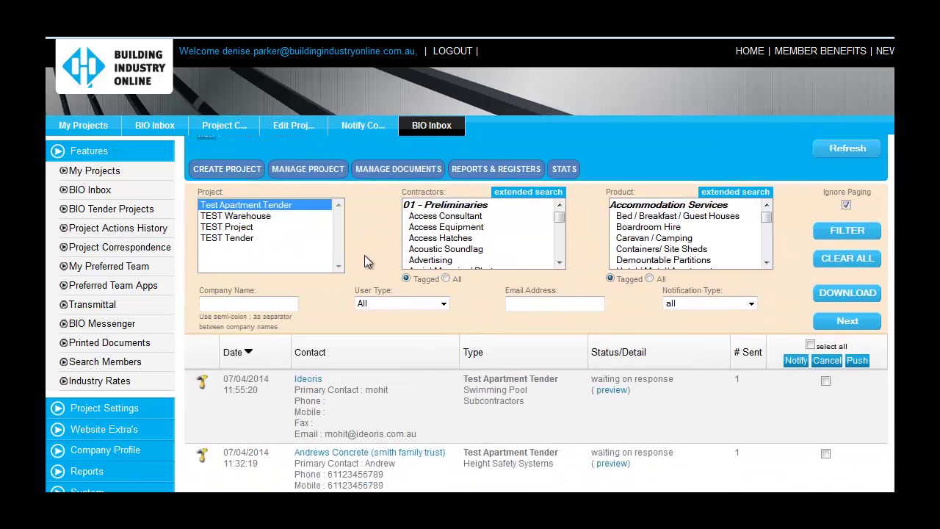
scroll(365, 262, "down", 1)
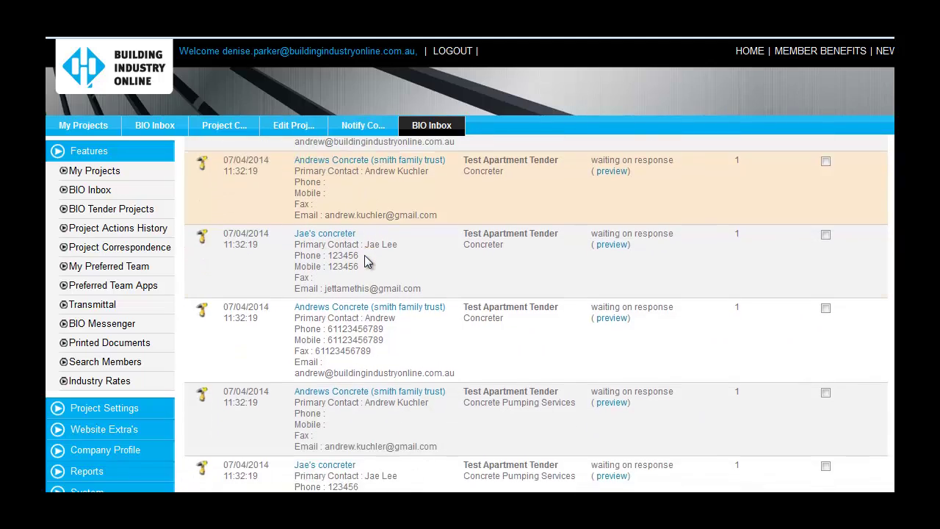